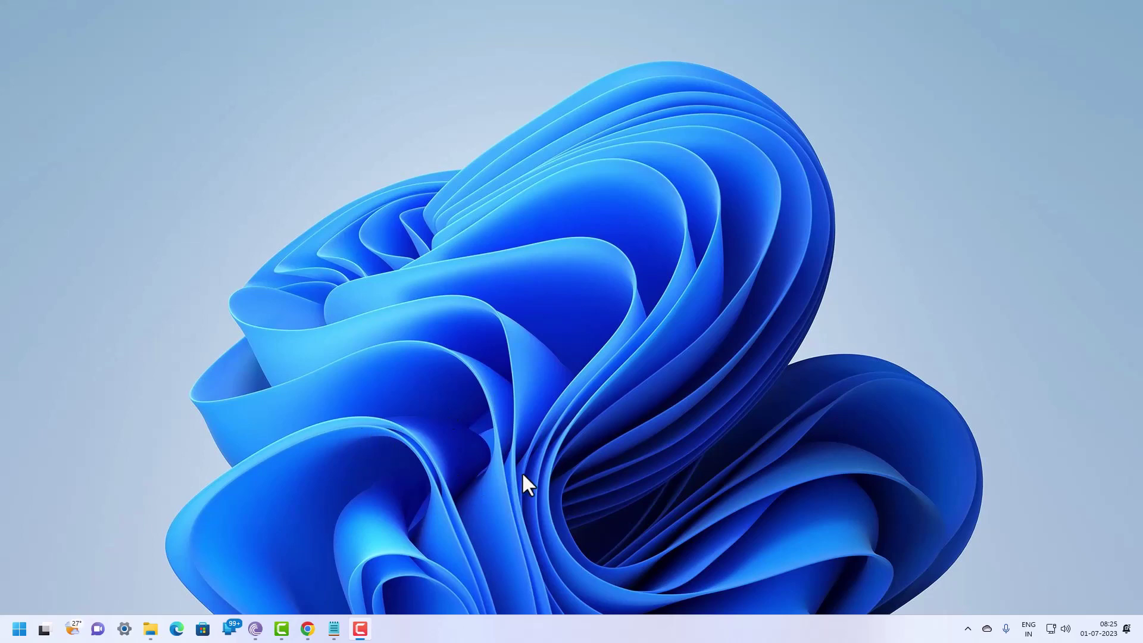
Switch to Chrome and open Oracle's Java Downloads page from the "java jdk download" search results
{"action": "left_click", "coordinate": [308, 629]}
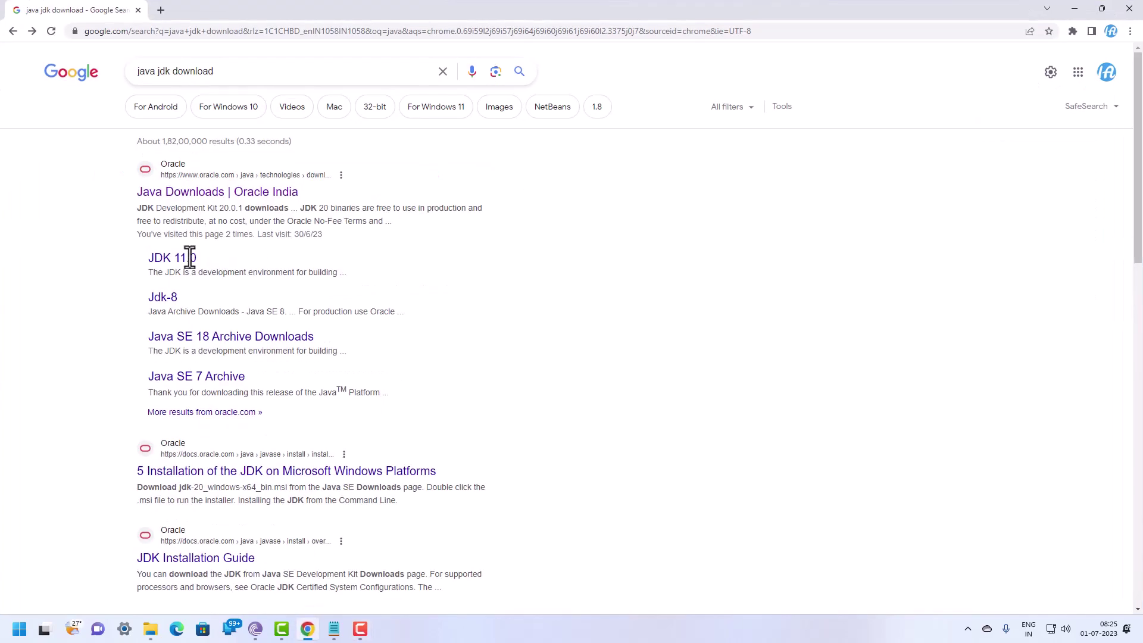
{"action": "key", "text": "ctrl+plus"}
{"action": "key", "text": "ctrl+plus"}
{"action": "key", "text": "ctrl+plus"}
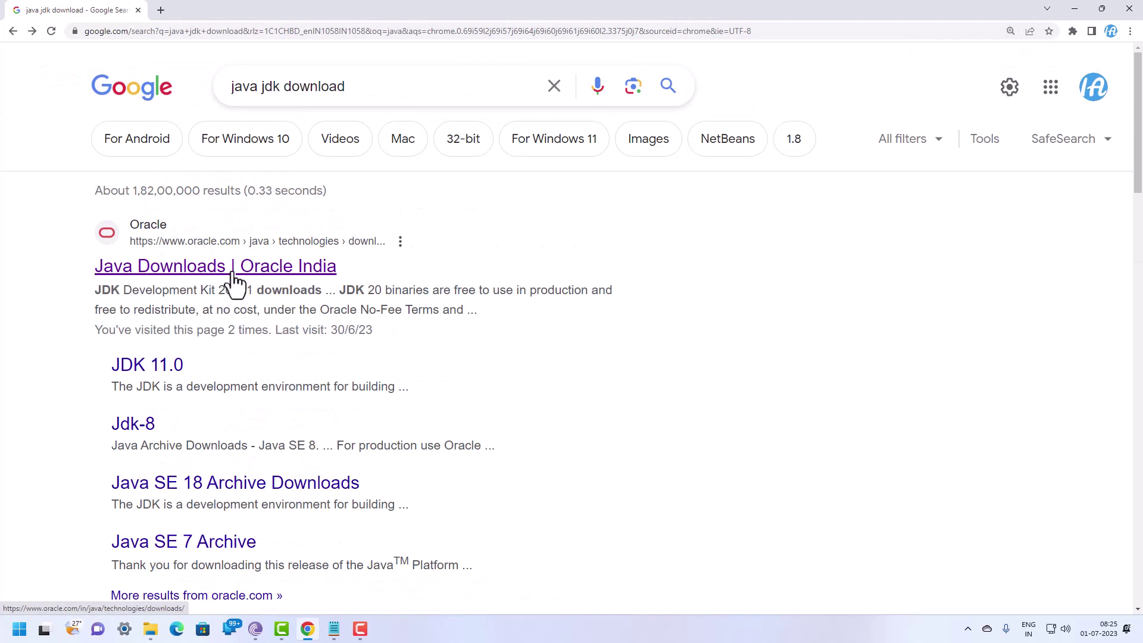
{"action": "left_click", "coordinate": [237, 277]}
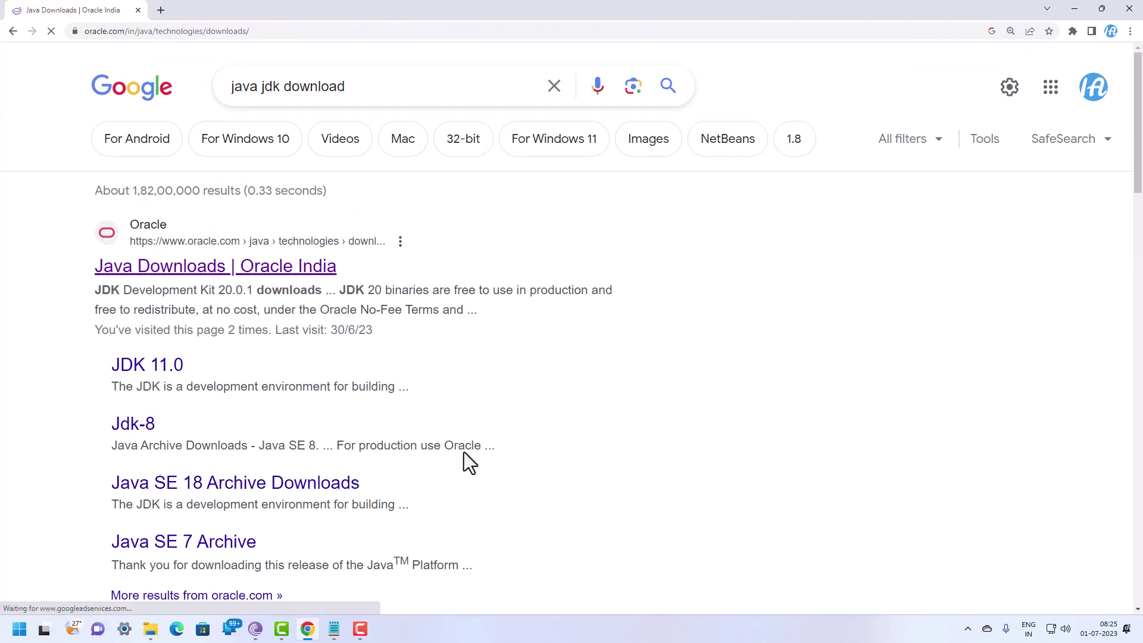
View the Windows downloads for JDK Development Kit 20.0.1, then minimize the browser
{"action": "scroll", "coordinate": [514, 441], "scroll_direction": "down", "scroll_amount": 8}
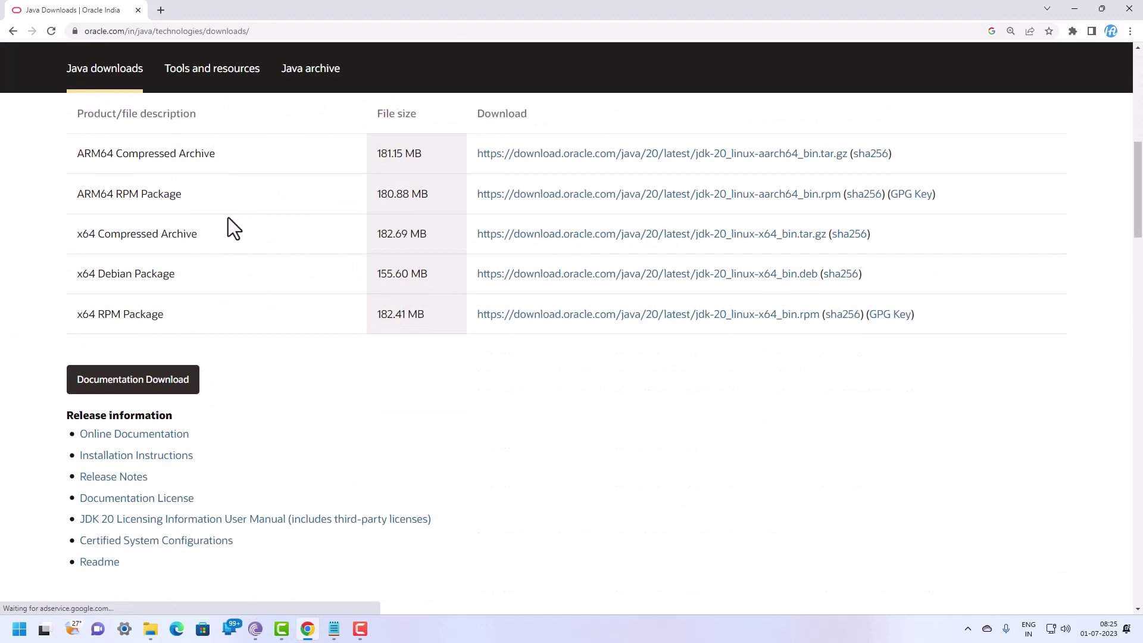
{"action": "scroll", "coordinate": [228, 217], "scroll_direction": "up", "scroll_amount": 4}
{"action": "left_click", "coordinate": [195, 308]}
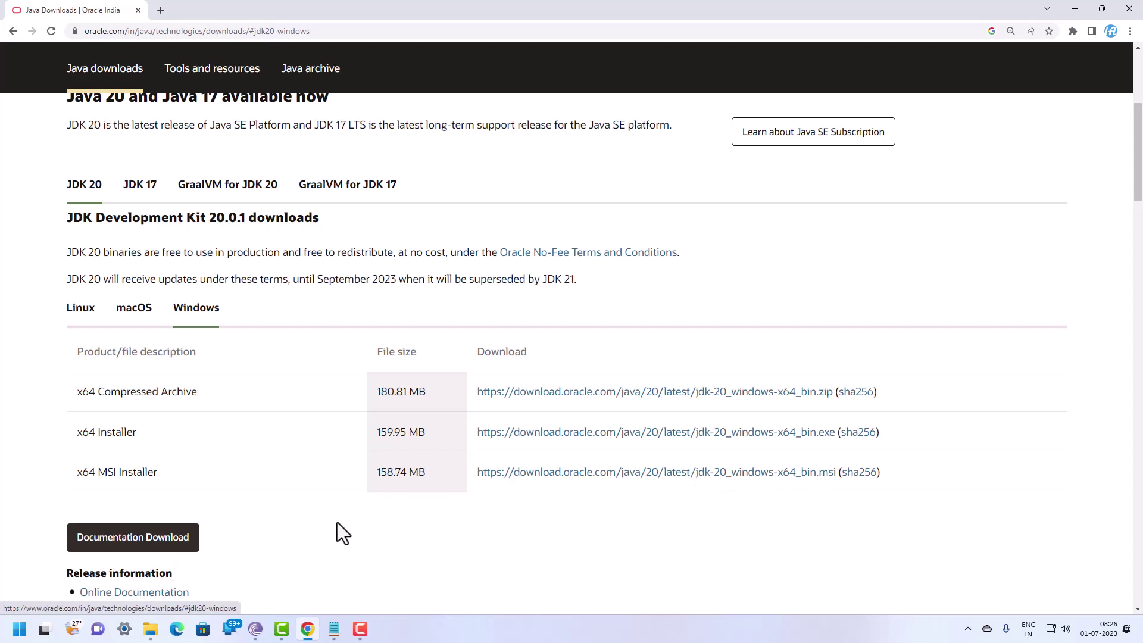
{"action": "left_click", "coordinate": [1073, 12]}
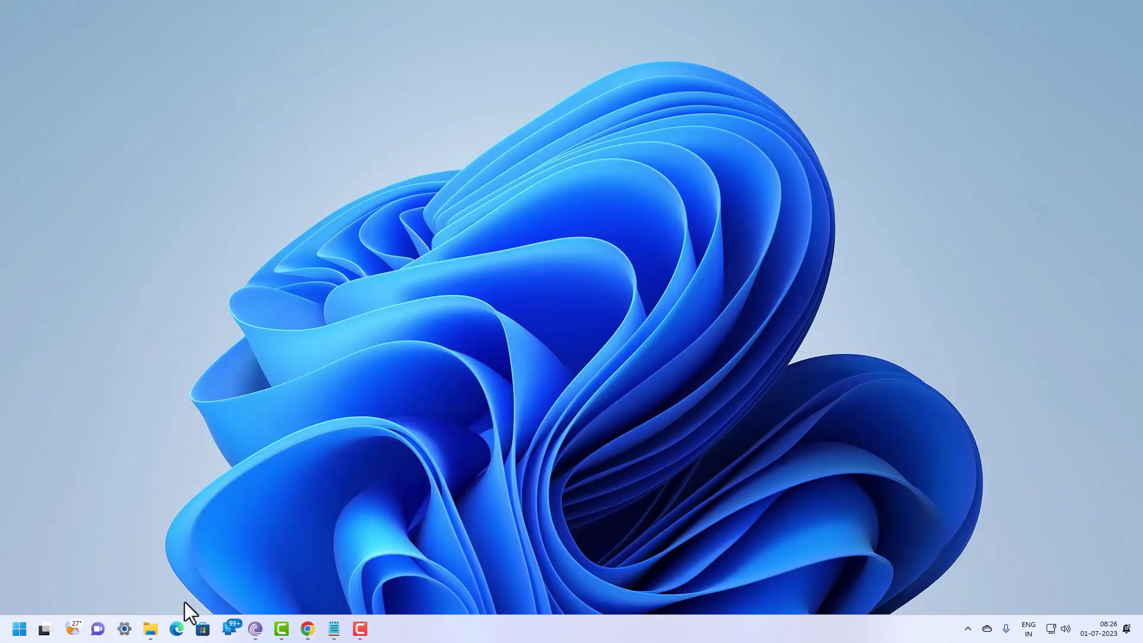
Run jdk-20_windows-x64_bin.exe from the Downloads folder in File Explorer as administrator and minimize the folder window
{"action": "left_click", "coordinate": [152, 630]}
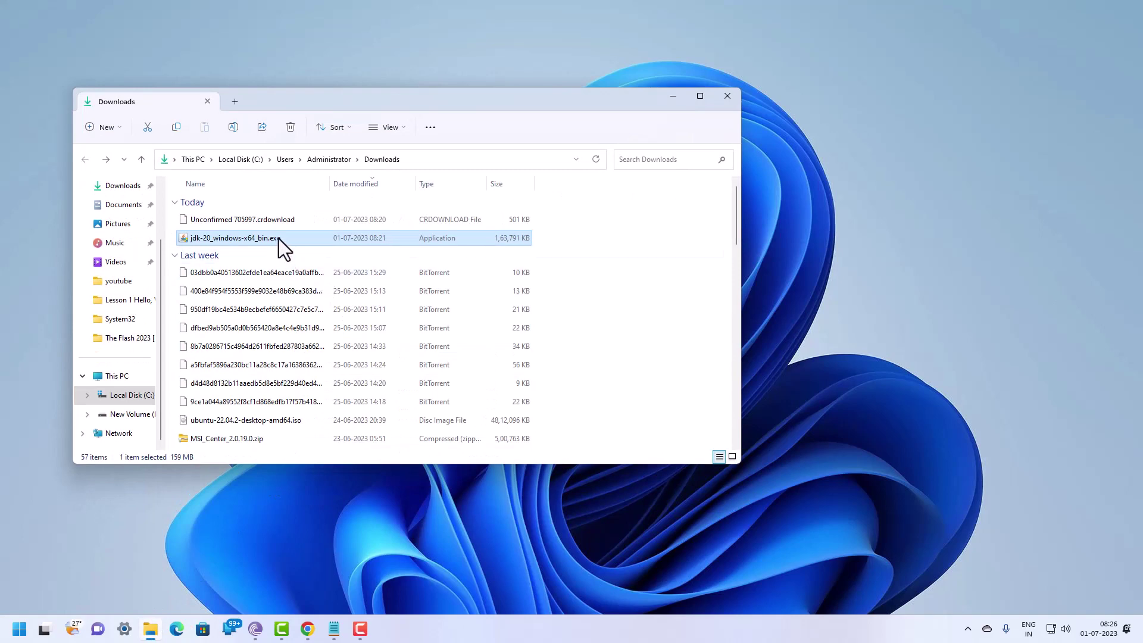
{"action": "mouse_move", "coordinate": [278, 239]}
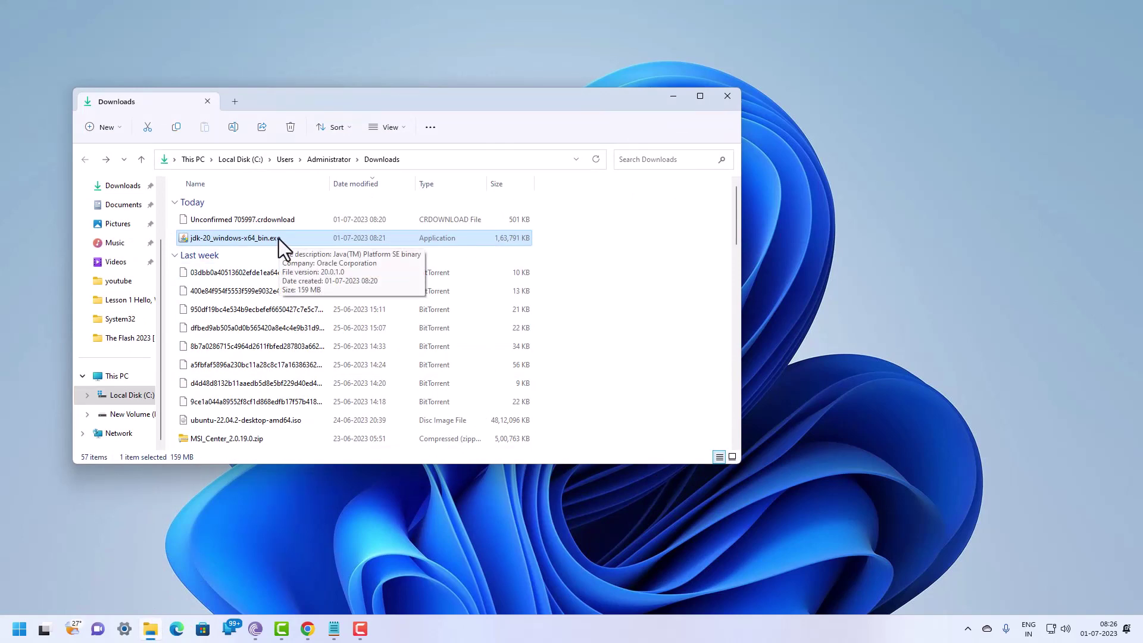
{"action": "right_click", "coordinate": [279, 238]}
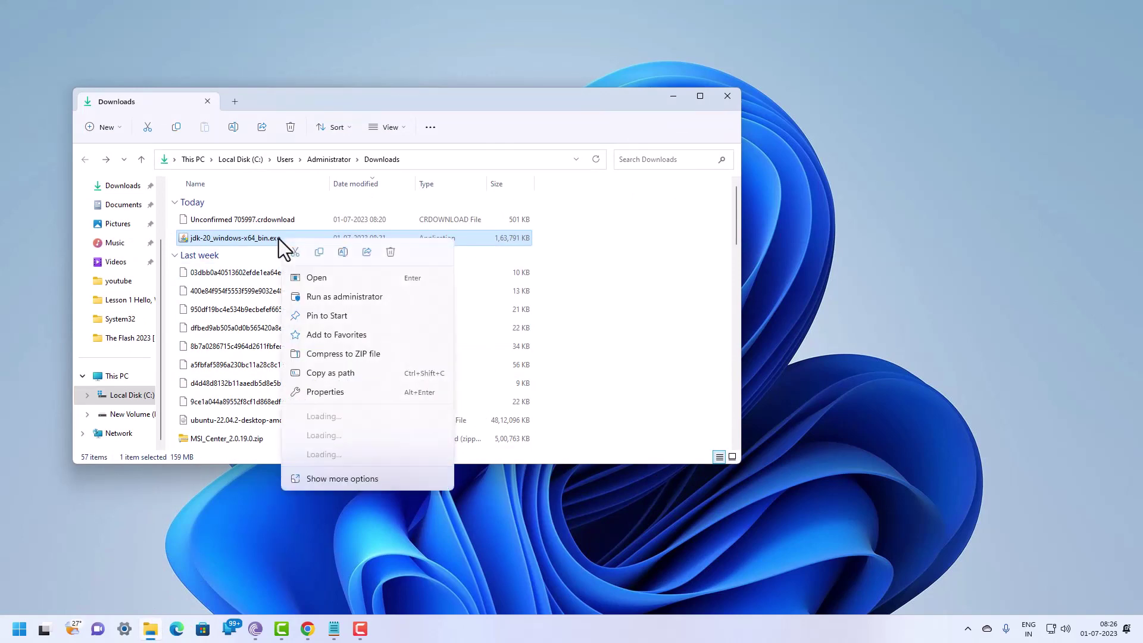
{"action": "left_click", "coordinate": [327, 298]}
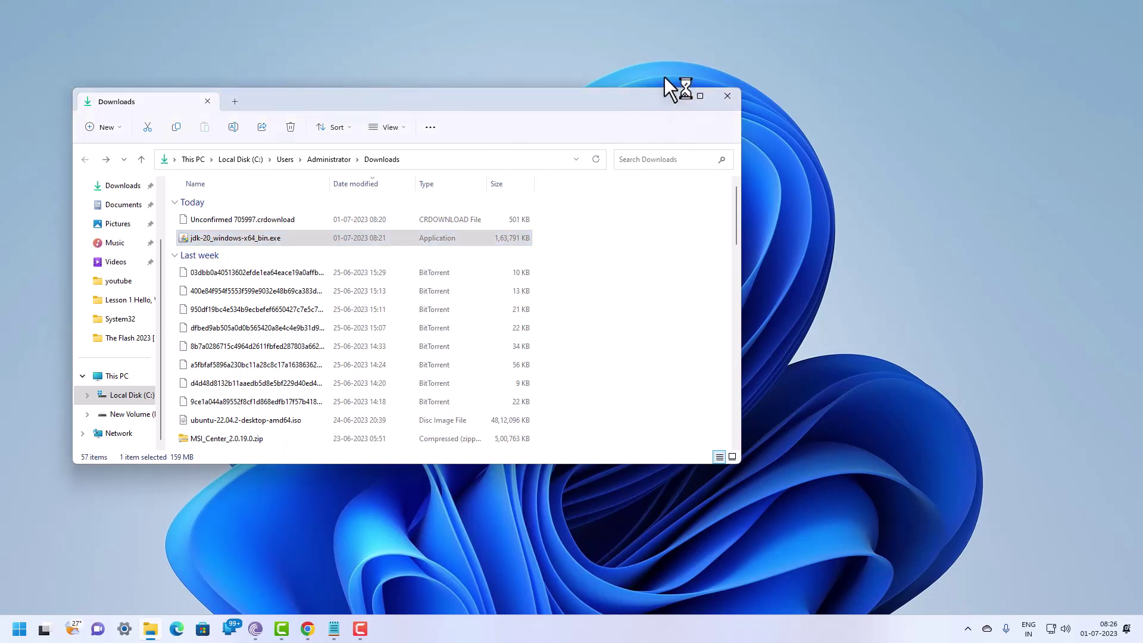
{"action": "left_click", "coordinate": [671, 96]}
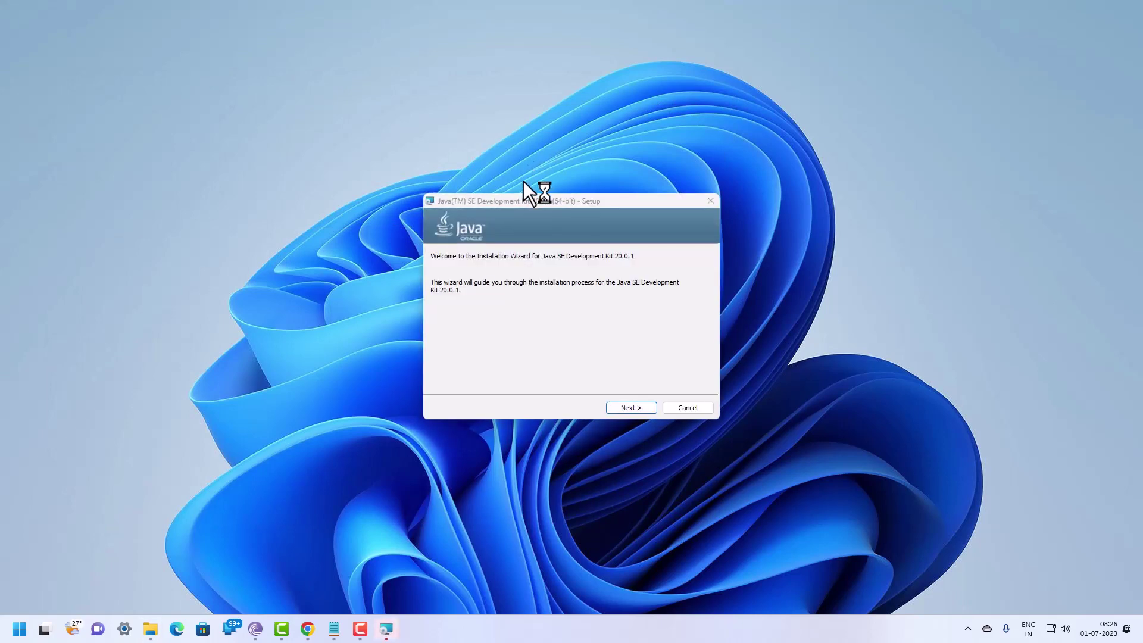
Install Java SE Development Kit 20.0.1 to the default folder C:\Program Files\Java\jdk-20\ and close the setup wizard
{"action": "left_click_drag", "start_coordinate": [519, 203], "coordinate": [381, 201]}
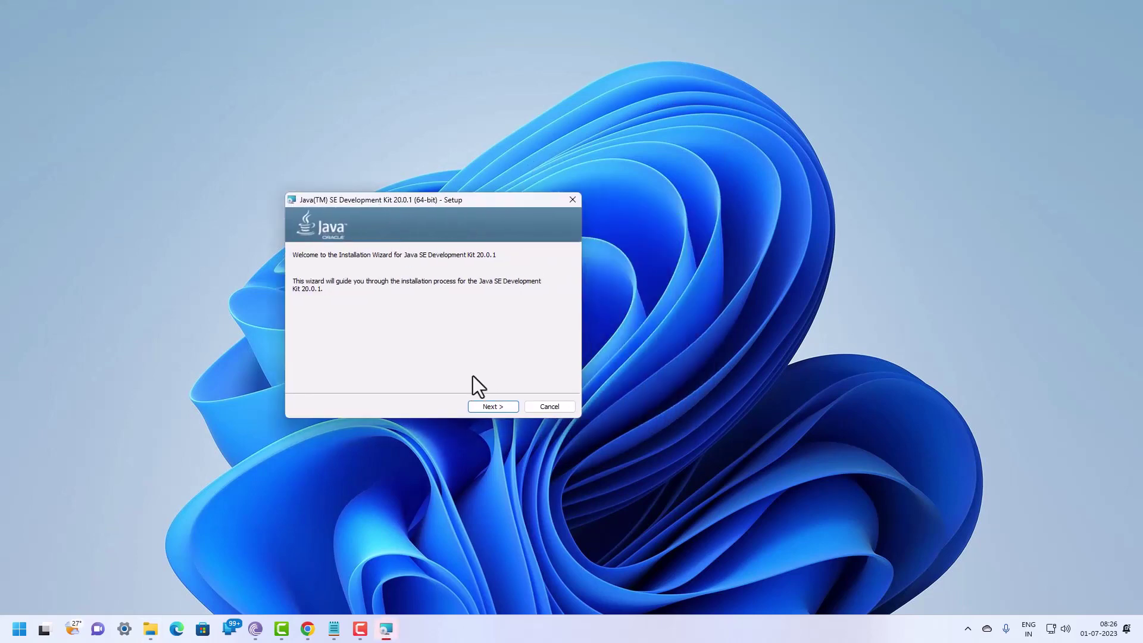
{"action": "left_click", "coordinate": [501, 409]}
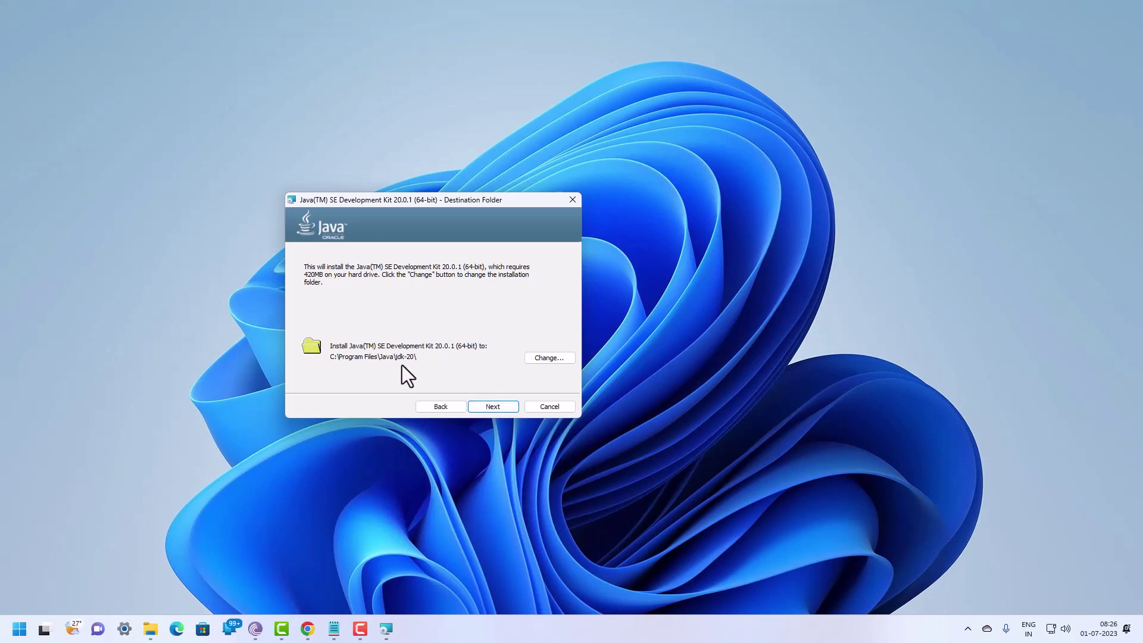
{"action": "left_click", "coordinate": [487, 409]}
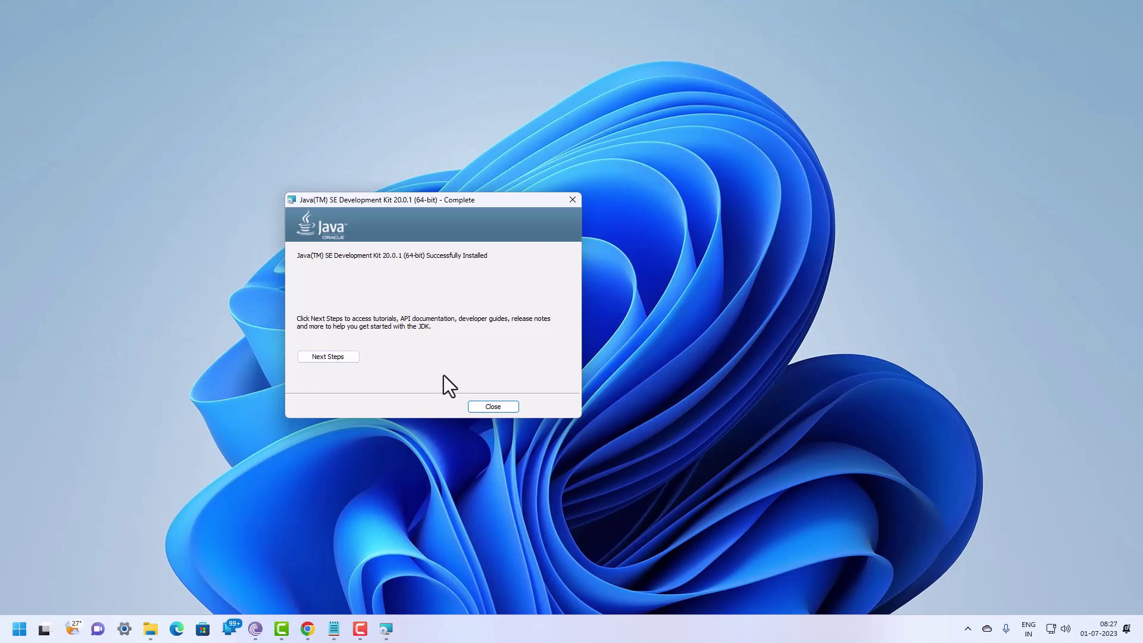
{"action": "left_click", "coordinate": [493, 408]}
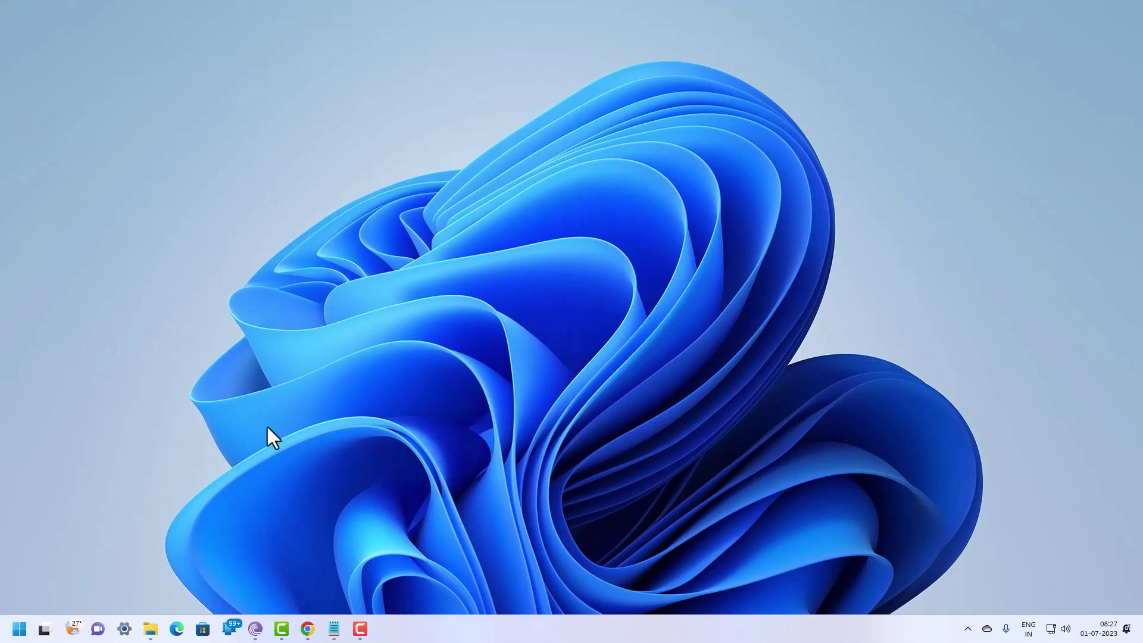
Open the JDK installation folder C:\Program Files\Java\jdk-20 in File Explorer
{"action": "left_click", "coordinate": [150, 629]}
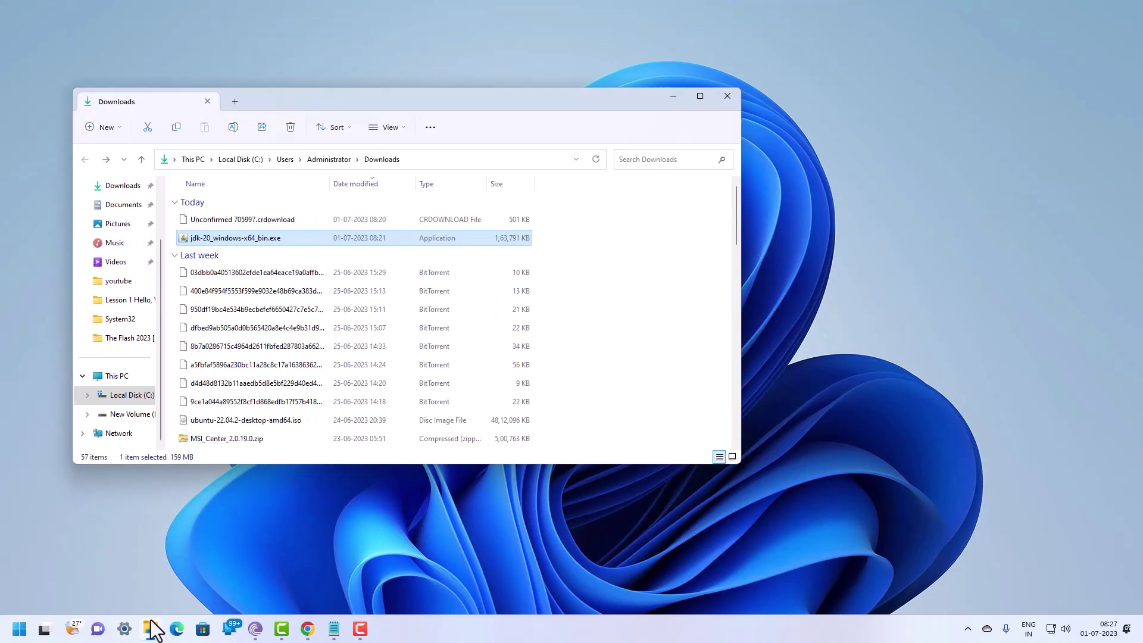
{"action": "left_click", "coordinate": [117, 376]}
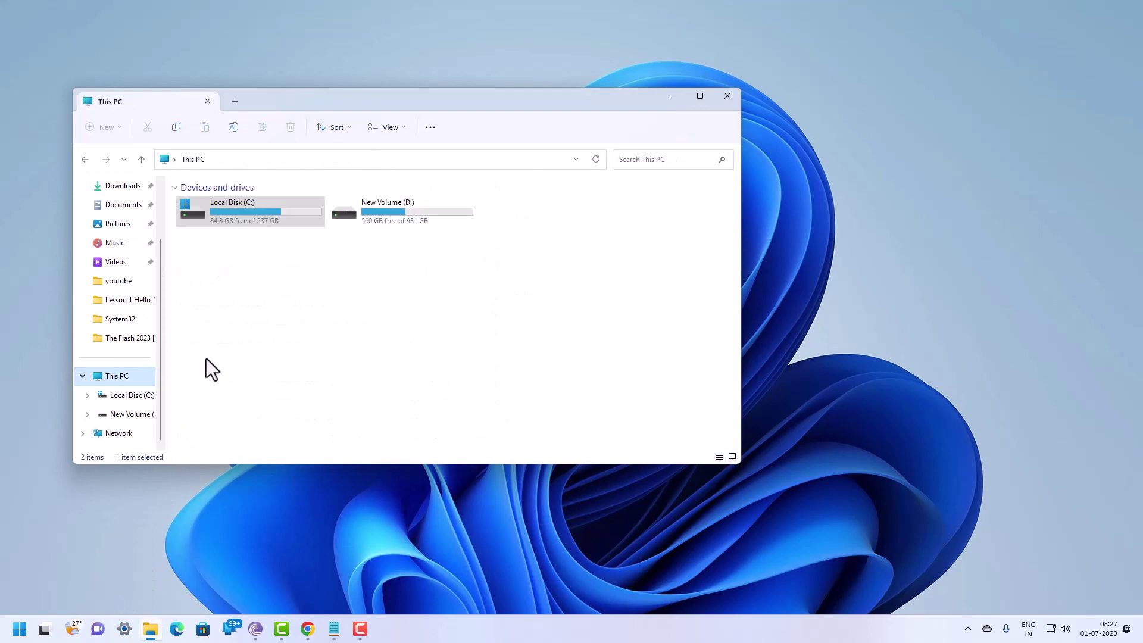
{"action": "double_click", "coordinate": [248, 213]}
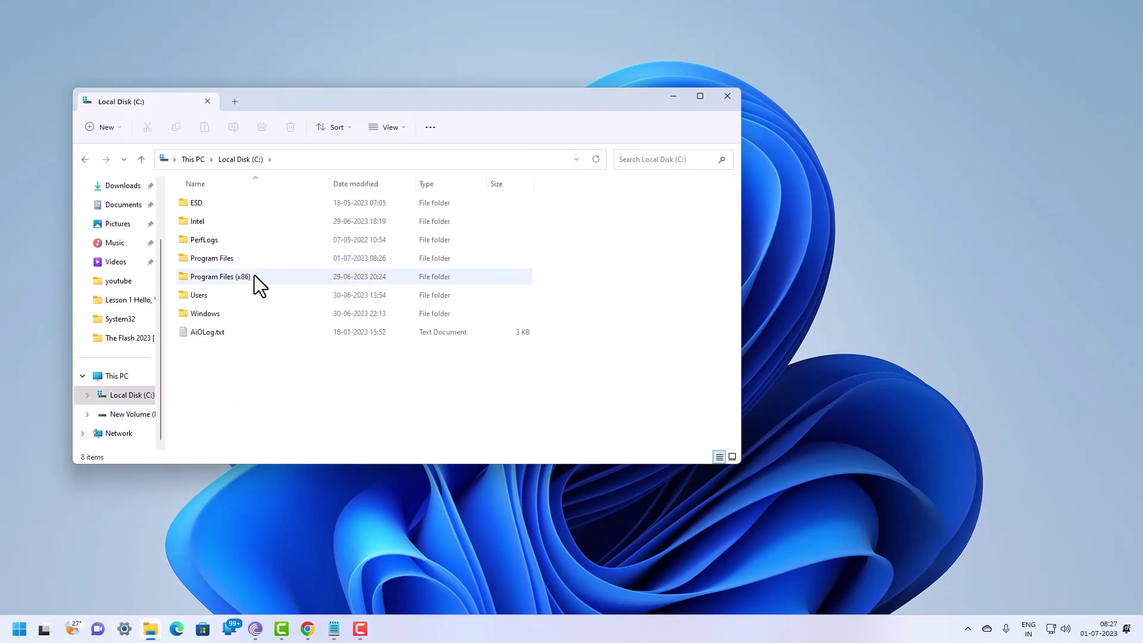
{"action": "double_click", "coordinate": [210, 260]}
{"action": "scroll", "coordinate": [217, 343], "scroll_direction": "down", "scroll_amount": 13}
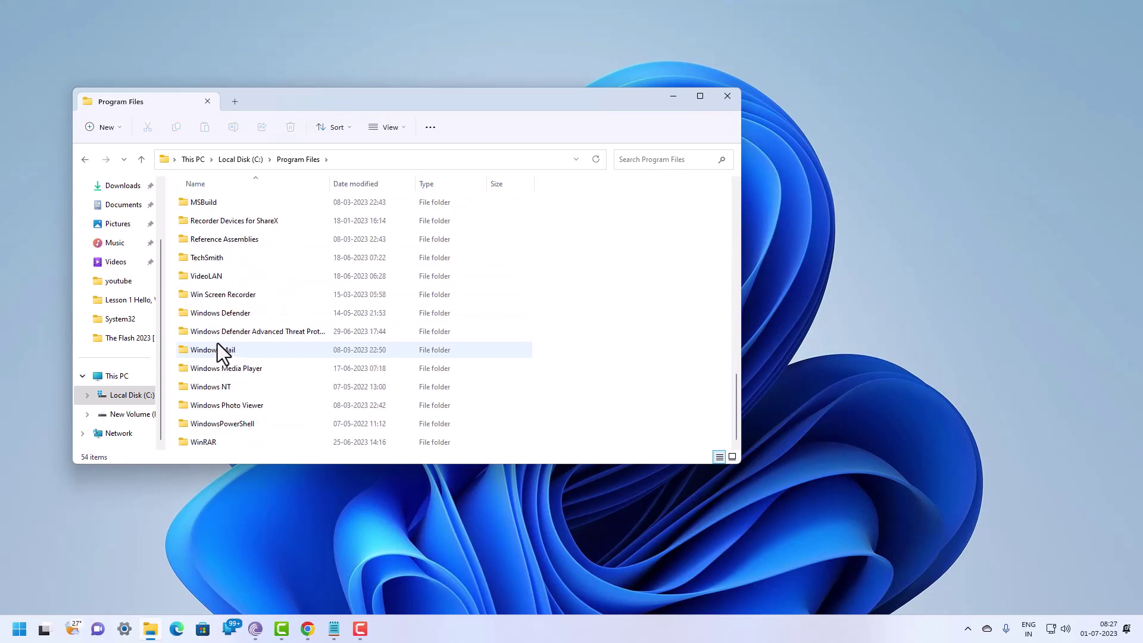
{"action": "scroll", "coordinate": [217, 343], "scroll_direction": "up", "scroll_amount": 3}
{"action": "double_click", "coordinate": [201, 277]}
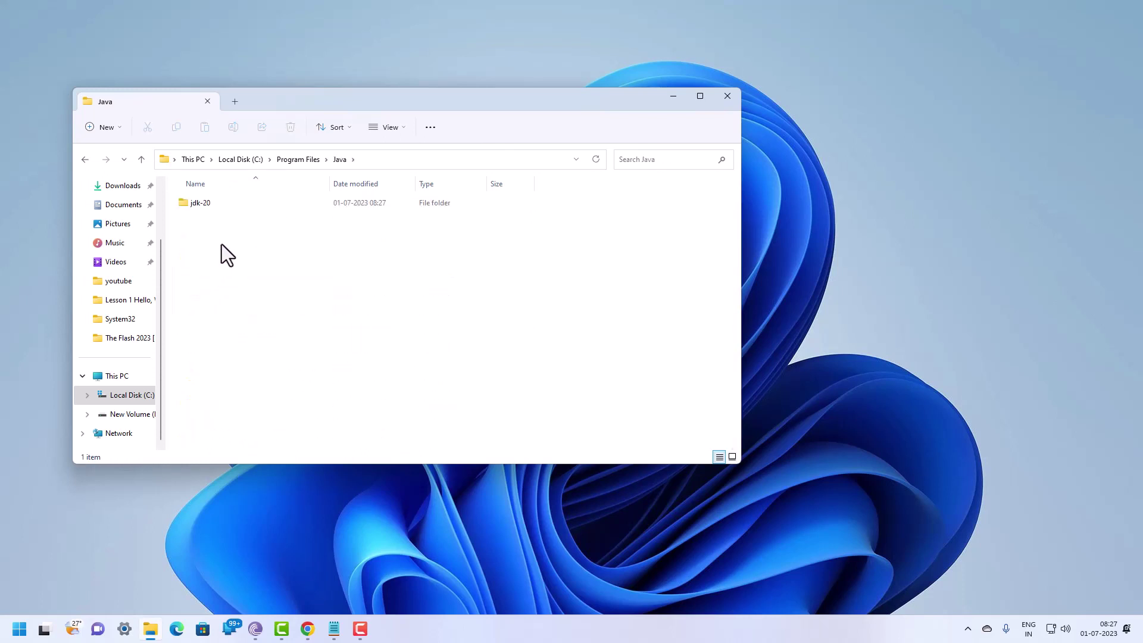
{"action": "double_click", "coordinate": [212, 204]}
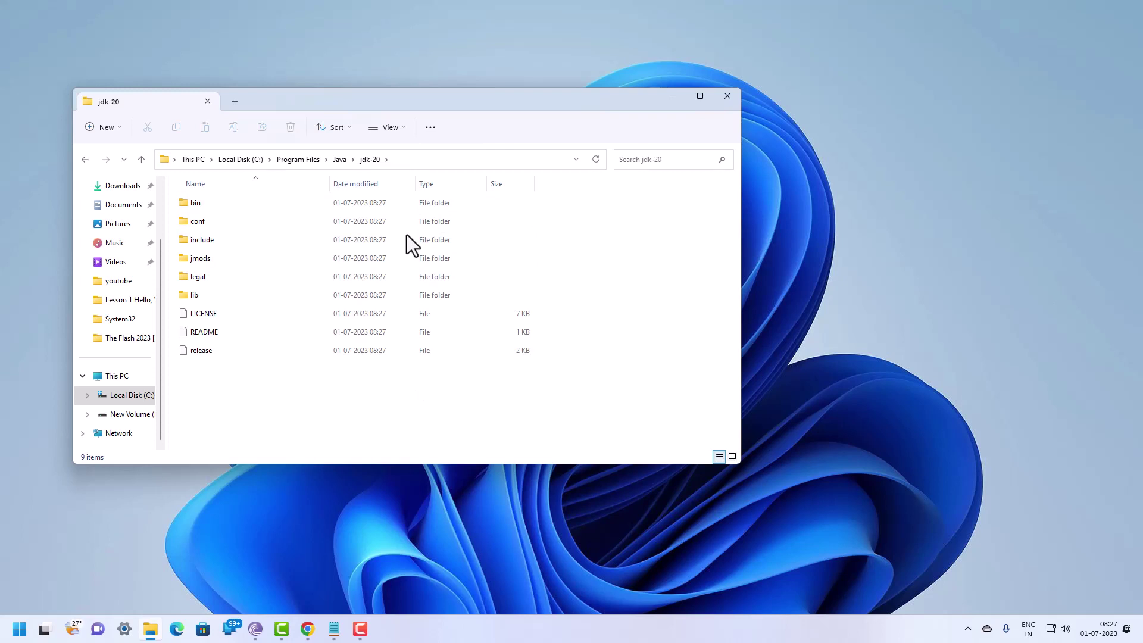
Copy the jdk-20 folder path C:\Program Files\Java\jdk-20 into the blank Notepad document and minimize Notepad
{"action": "left_click", "coordinate": [420, 162]}
{"action": "key", "text": "ctrl+c"}
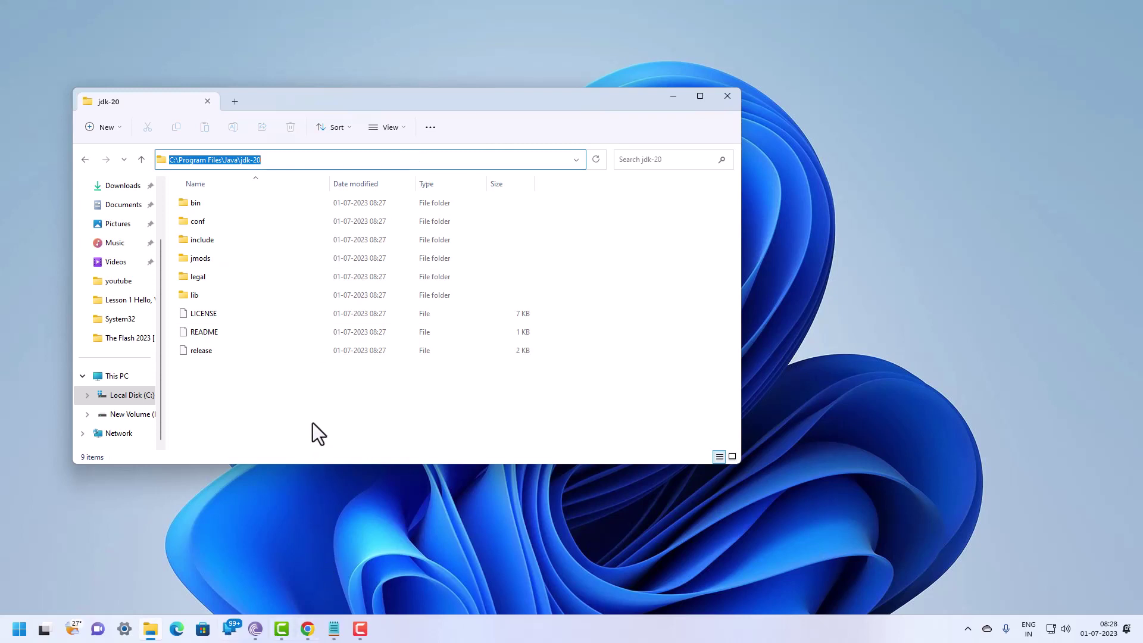
{"action": "left_click", "coordinate": [333, 623]}
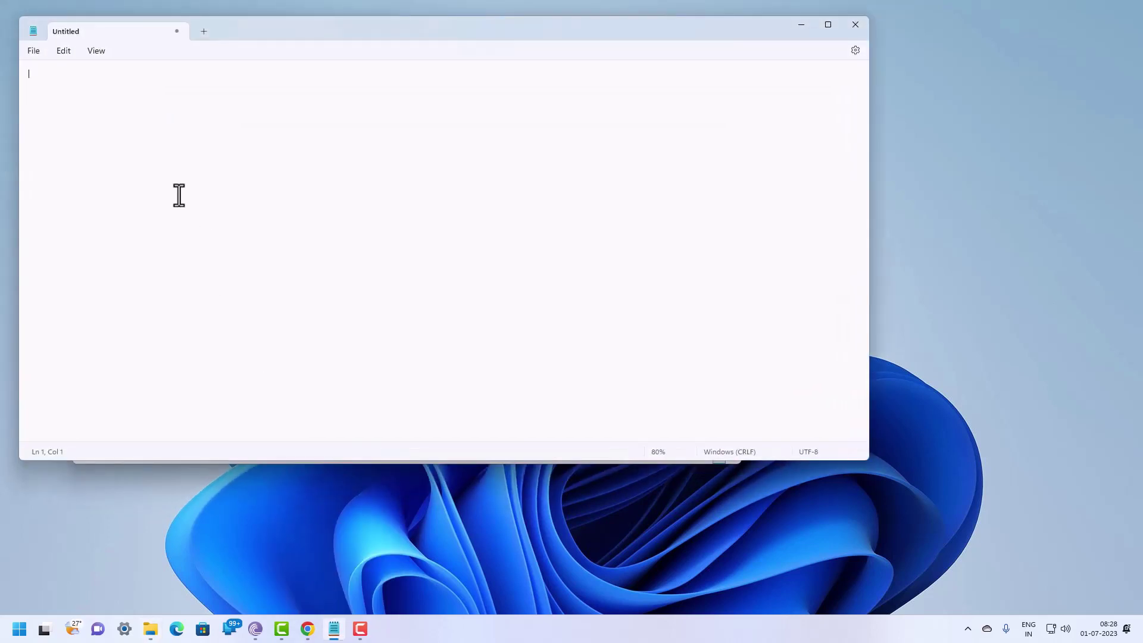
{"action": "key", "text": "ctrl+v"}
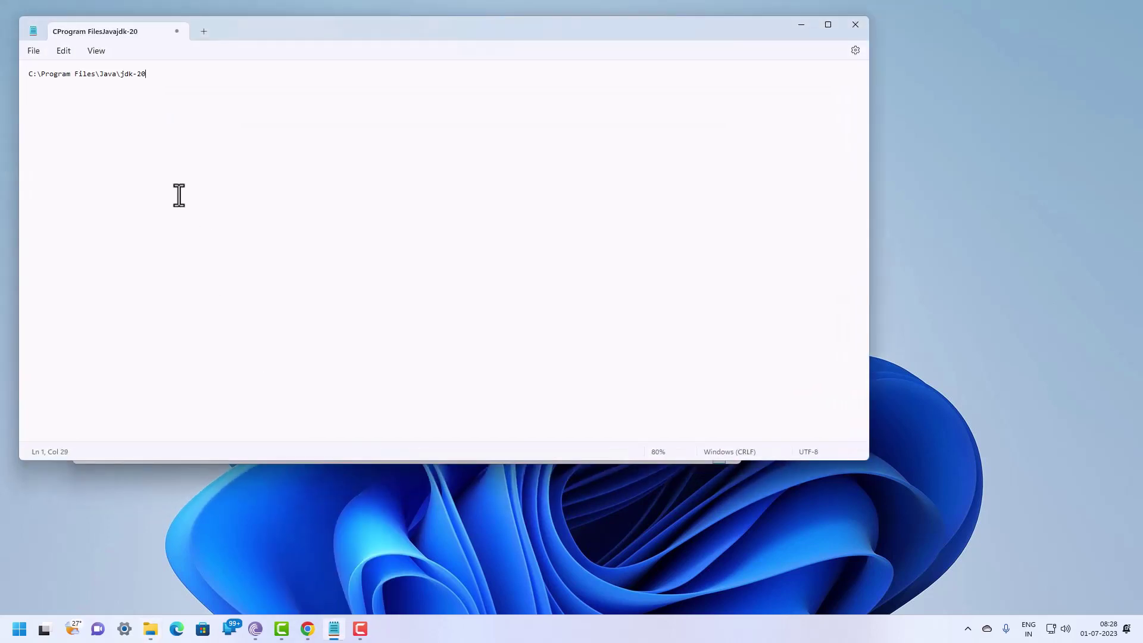
{"action": "left_click", "coordinate": [28, 76]}
{"action": "left_click", "coordinate": [799, 24]}
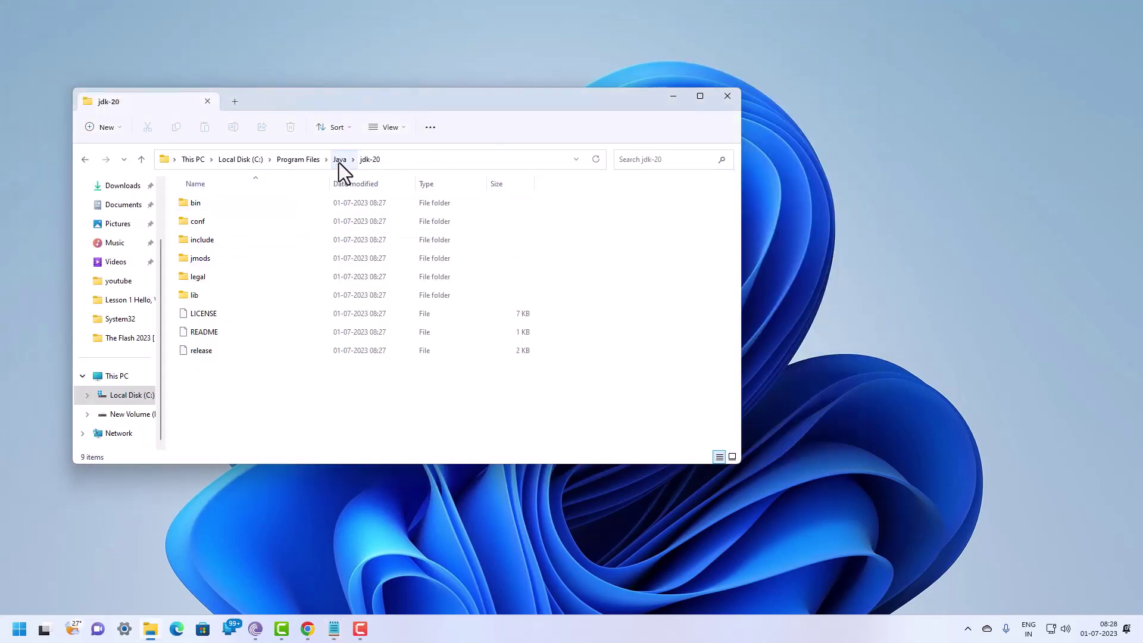
Copy the path of the bin folder inside jdk-20 and paste it into Notepad below the first path
{"action": "double_click", "coordinate": [195, 204]}
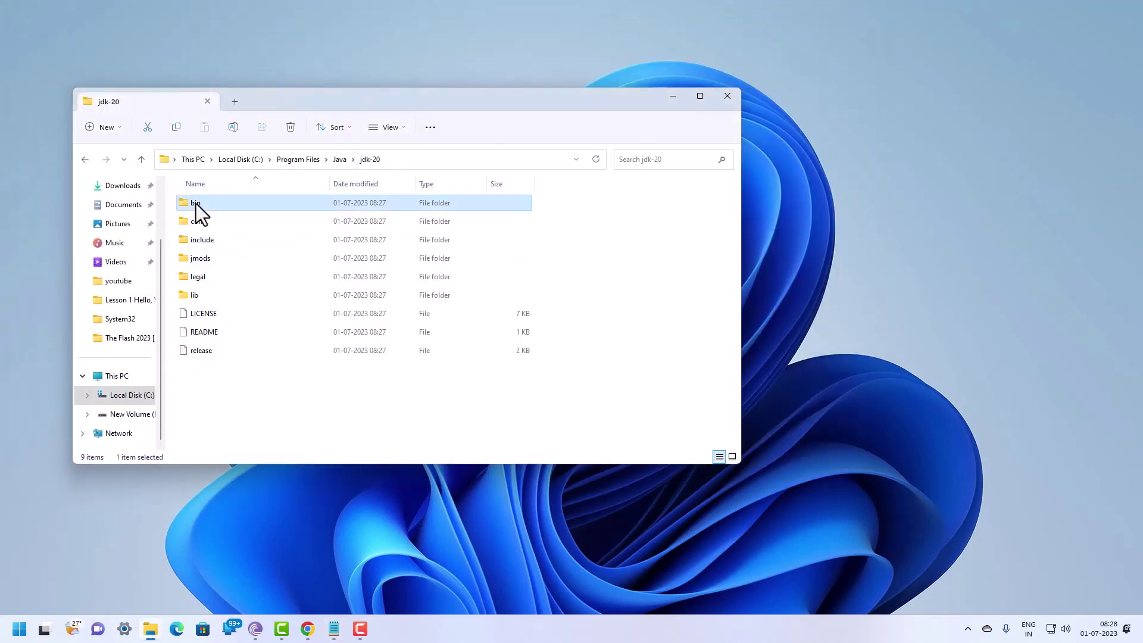
{"action": "left_click", "coordinate": [429, 165]}
{"action": "key", "text": "ctrl+c"}
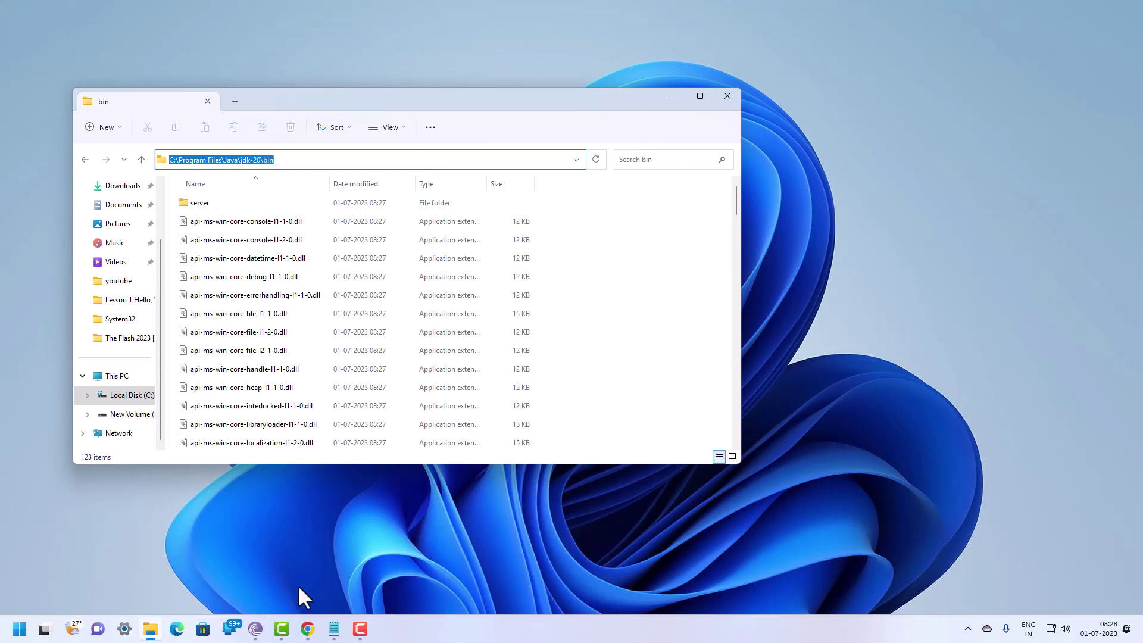
{"action": "left_click", "coordinate": [334, 629]}
{"action": "left_click", "coordinate": [174, 82]}
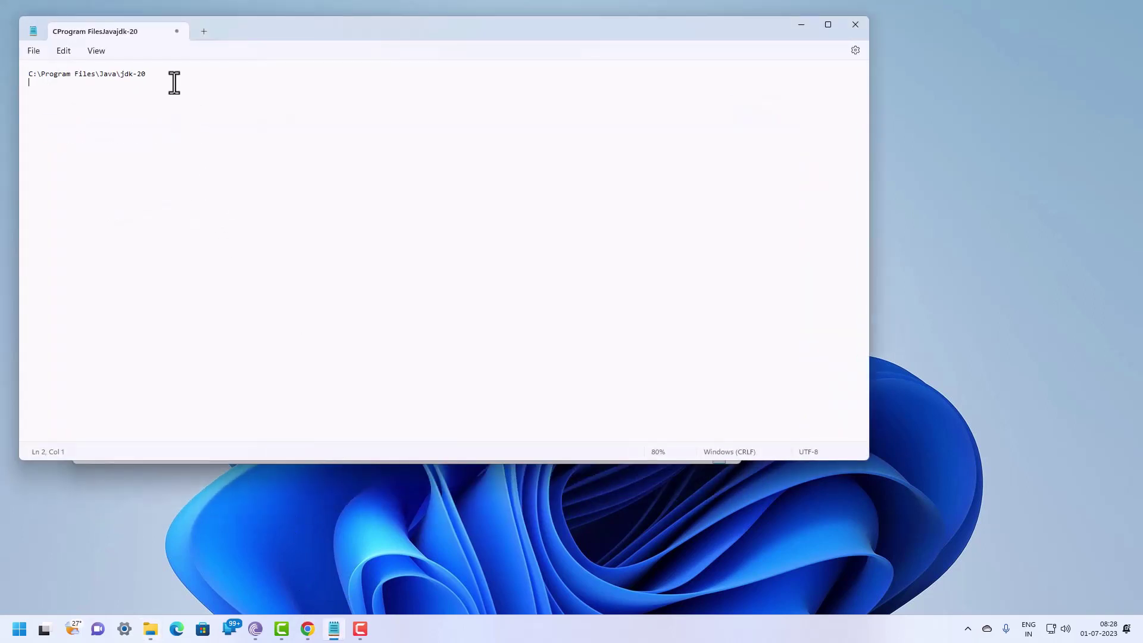
{"action": "key", "text": "ctrl+v"}
Label the first path in the note by inserting "For Java Home Path :" in front of it
{"action": "triple_click", "coordinate": [28, 74]}
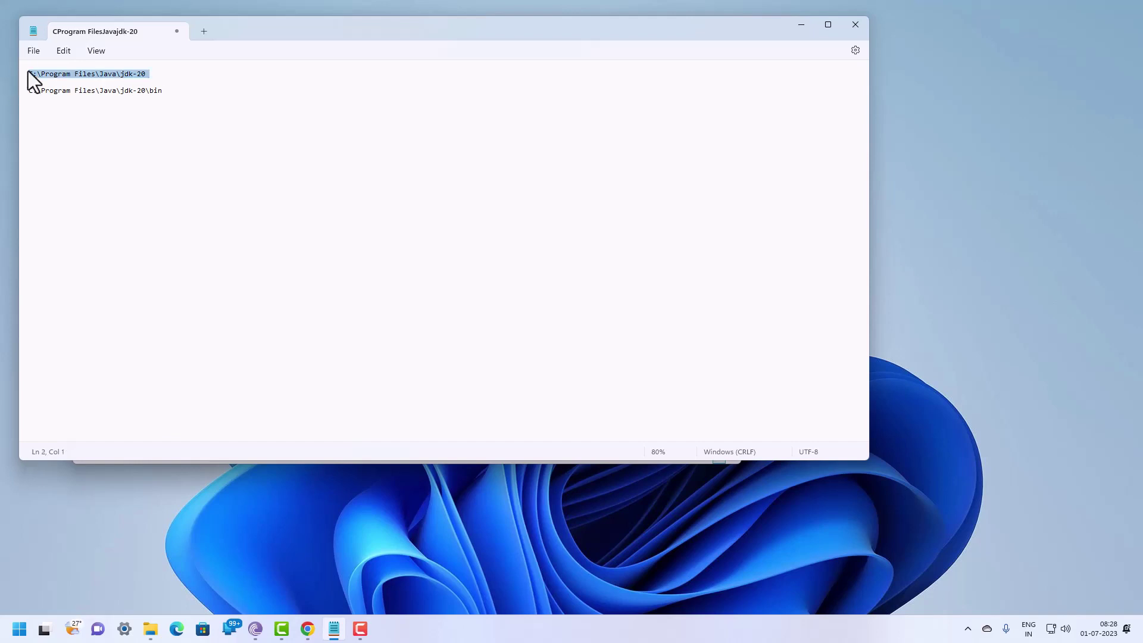
{"action": "left_click", "coordinate": [33, 76]}
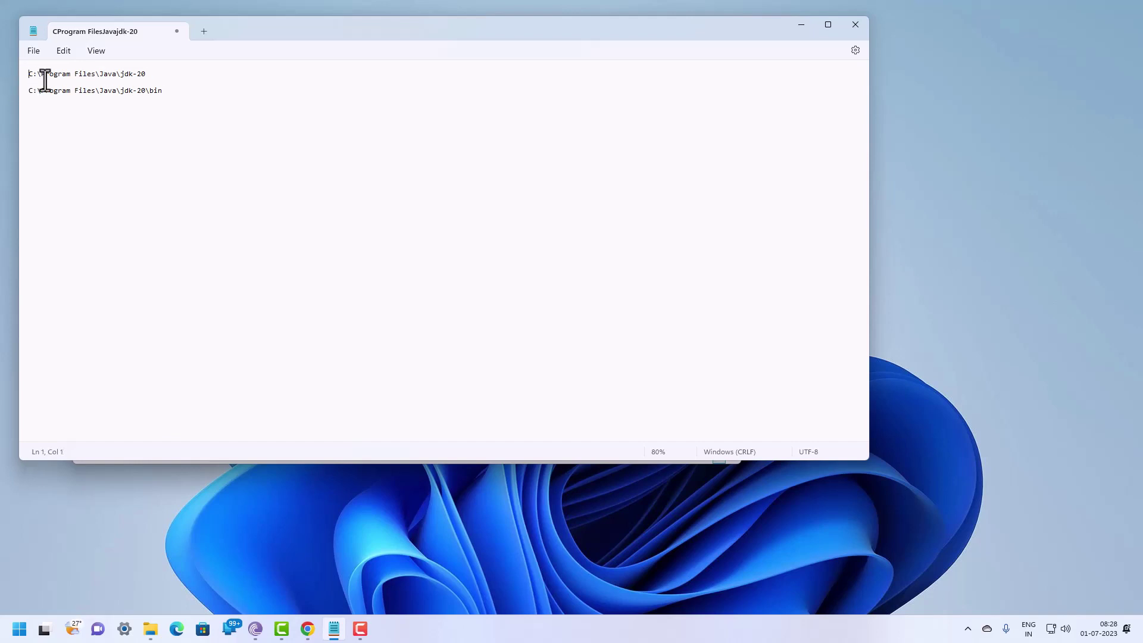
{"action": "type", "text": "For J"}
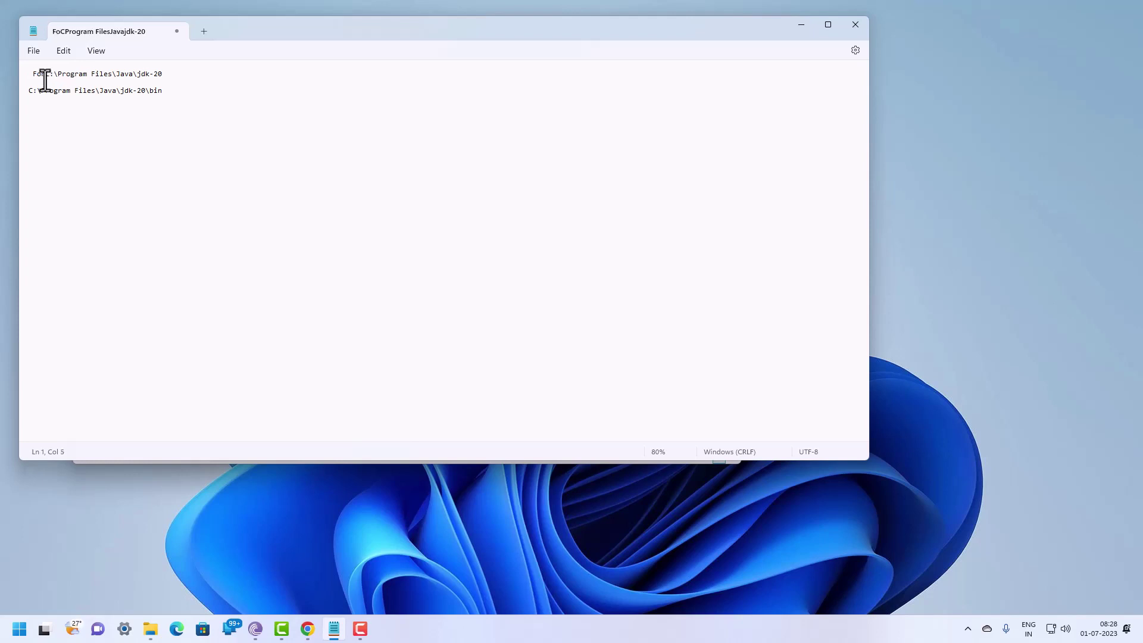
{"action": "type", "text": "ava "}
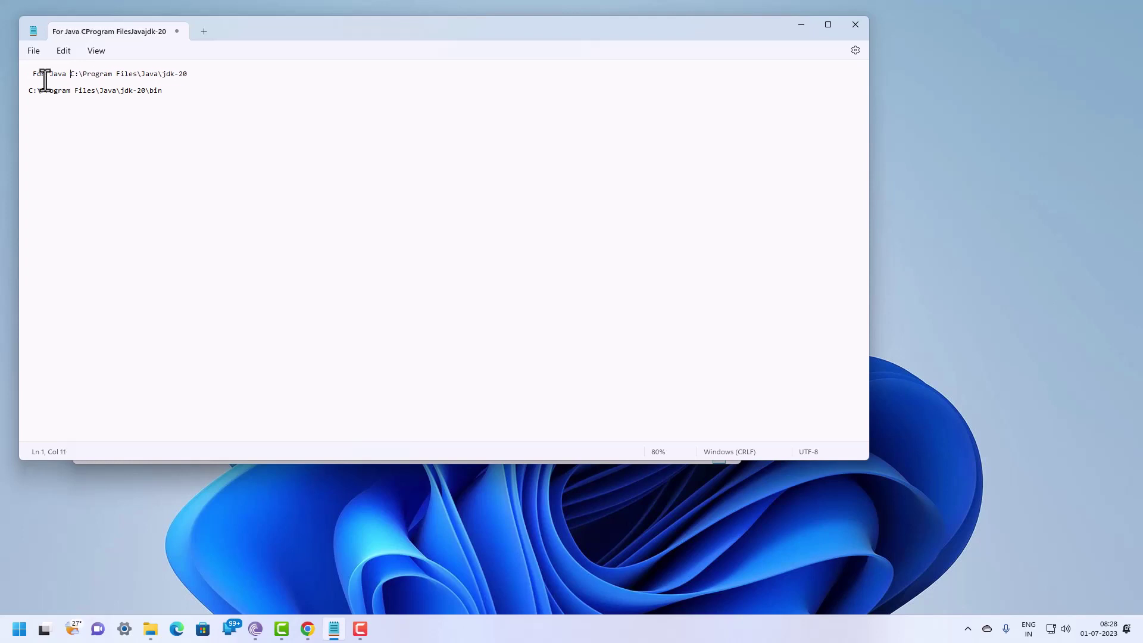
{"action": "type", "text": "Home Path"}
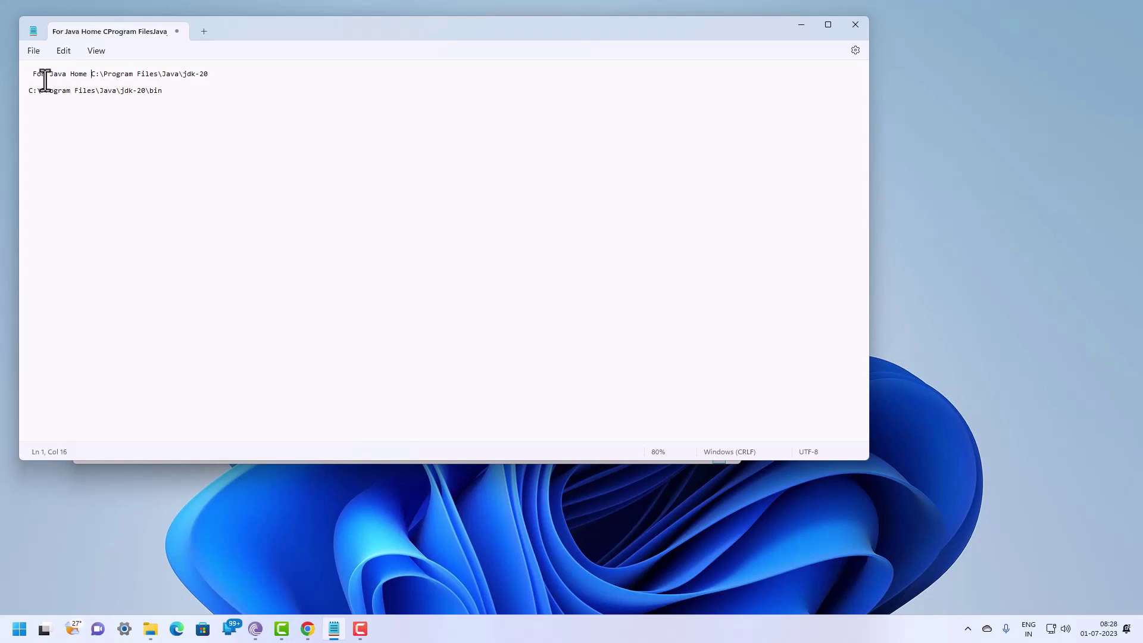
{"action": "type", "text": " :"}
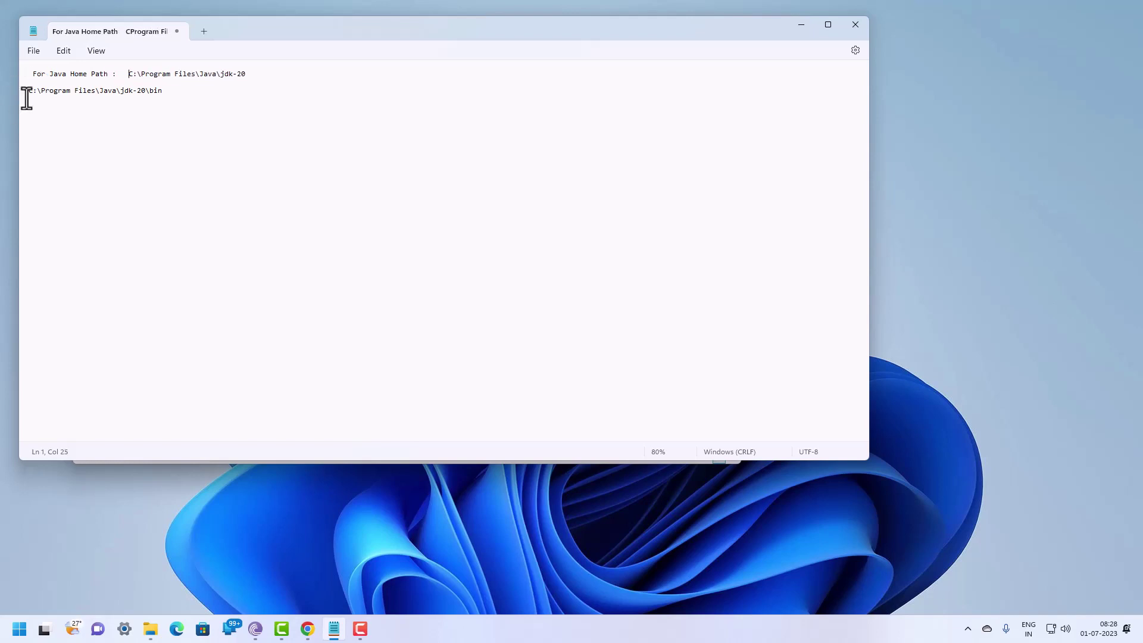
Label the bin folder path in the note by inserting "Java System Path :" in front of it, and copy that path
{"action": "left_click", "coordinate": [27, 98]}
{"action": "type", "text": "Java System Path"}
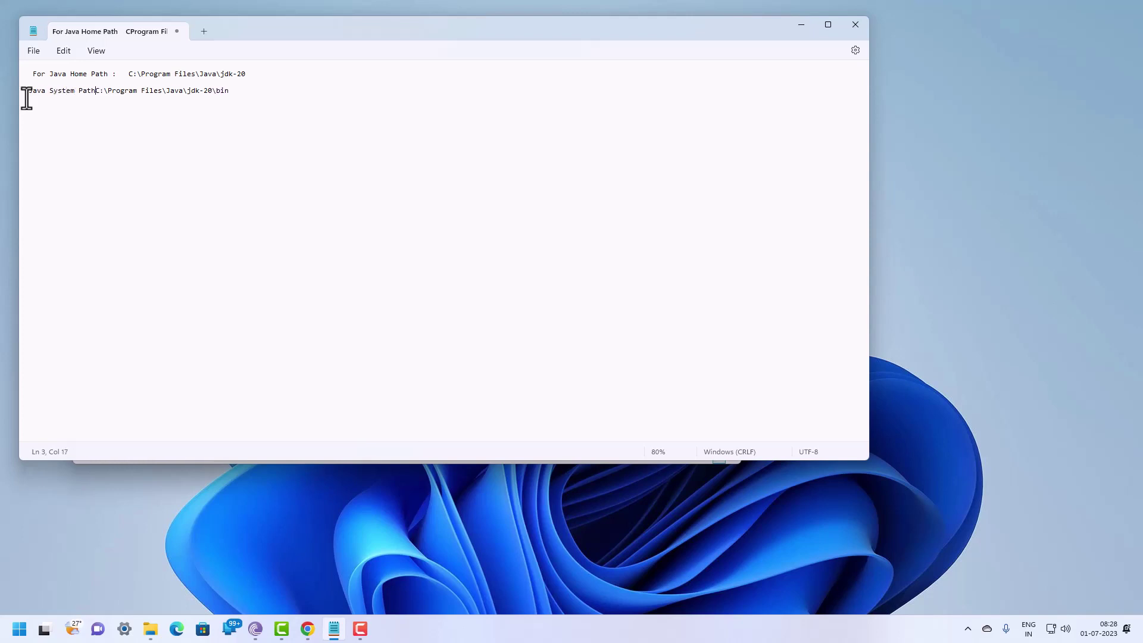
{"action": "type", "text": " :"}
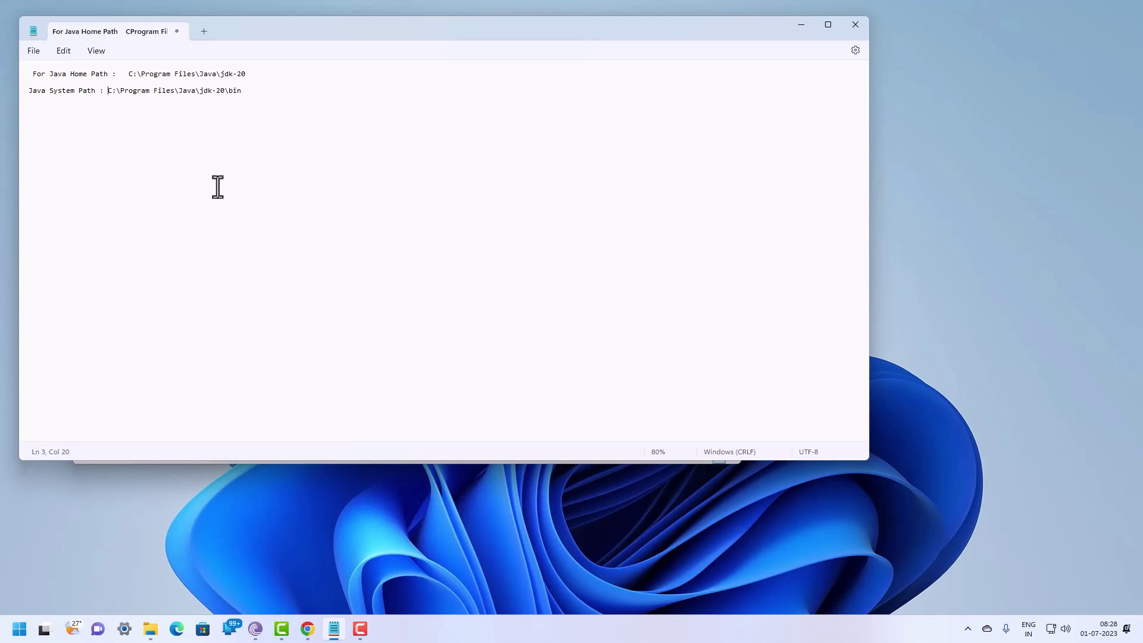
{"action": "scroll", "coordinate": [217, 187], "scroll_direction": "up", "scroll_amount": 3}
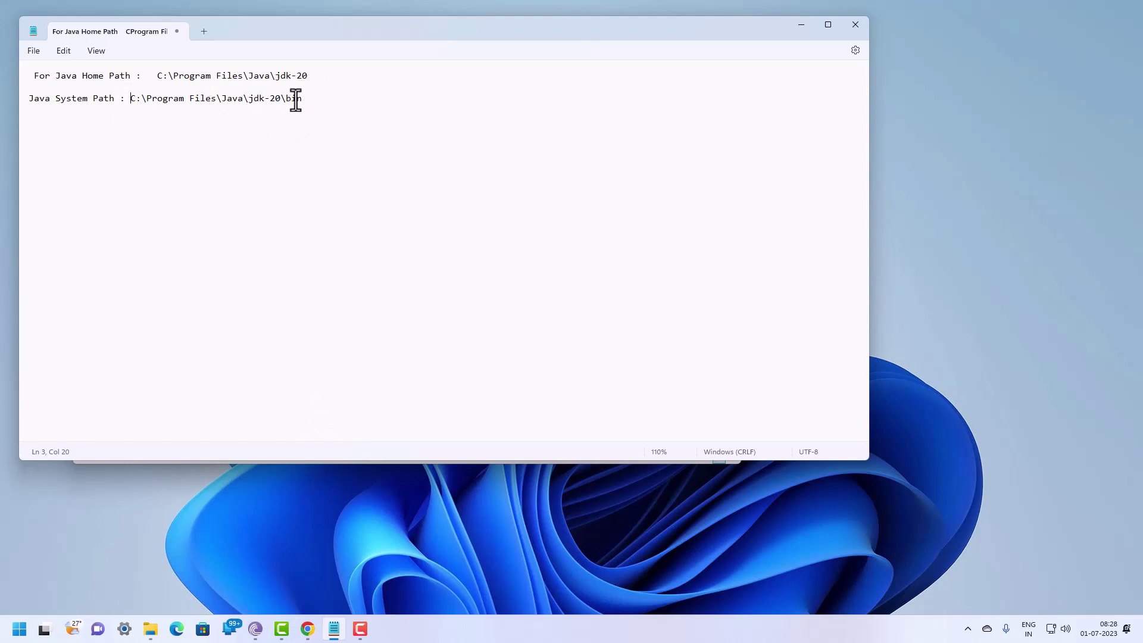
{"action": "left_click_drag", "start_coordinate": [302, 99], "coordinate": [129, 99]}
{"action": "key", "text": "ctrl+c"}
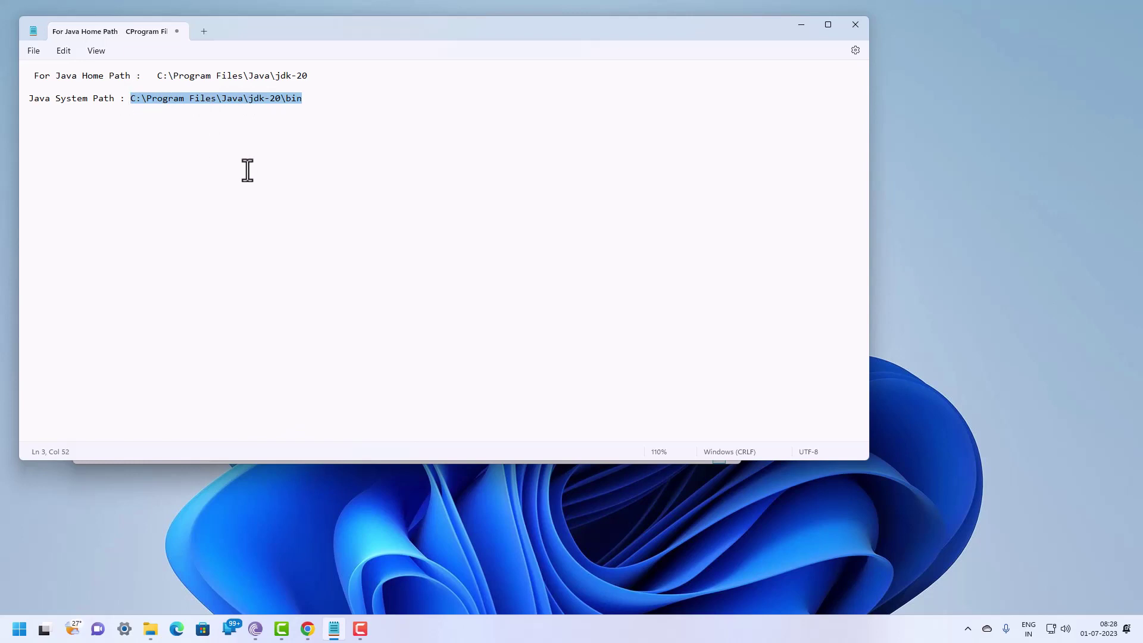
Launch System Properties by running sysdm.cpl and open its advanced Environment Variables settings
{"action": "right_click", "coordinate": [20, 630]}
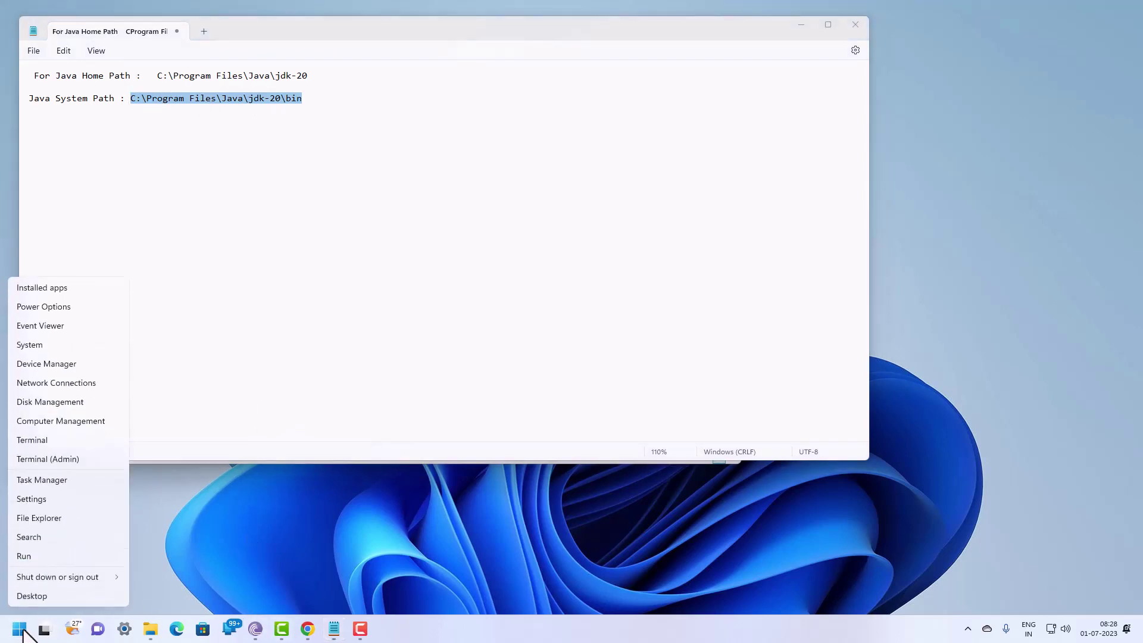
{"action": "left_click", "coordinate": [30, 558]}
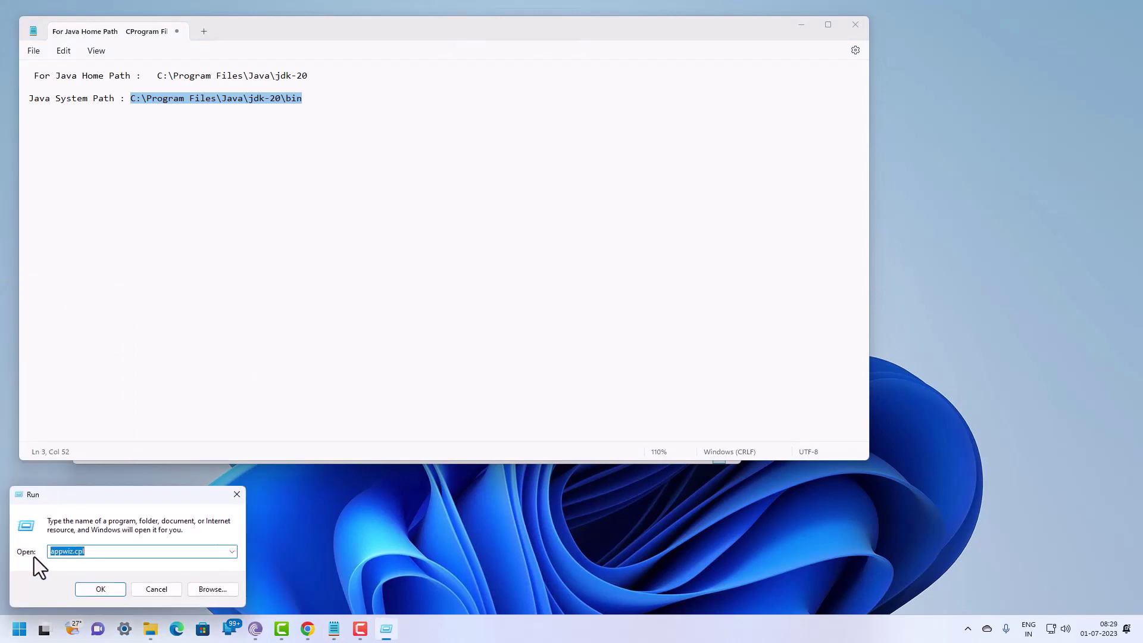
{"action": "type", "text": "sys"}
{"action": "key", "text": "Down"}
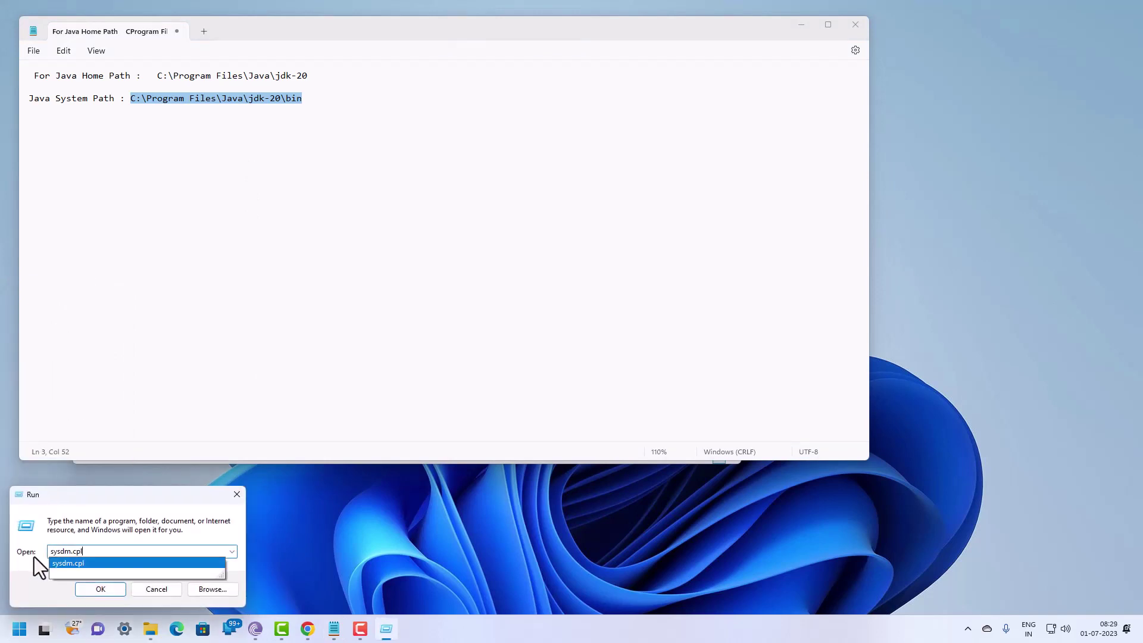
{"action": "key", "text": "Return"}
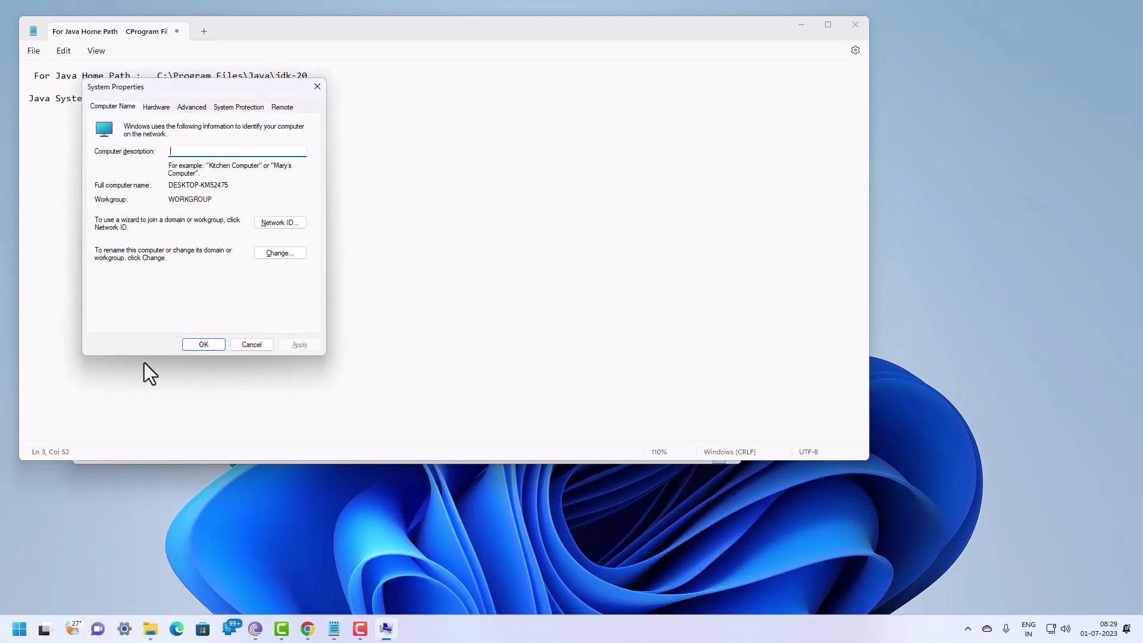
{"action": "left_click", "coordinate": [192, 106]}
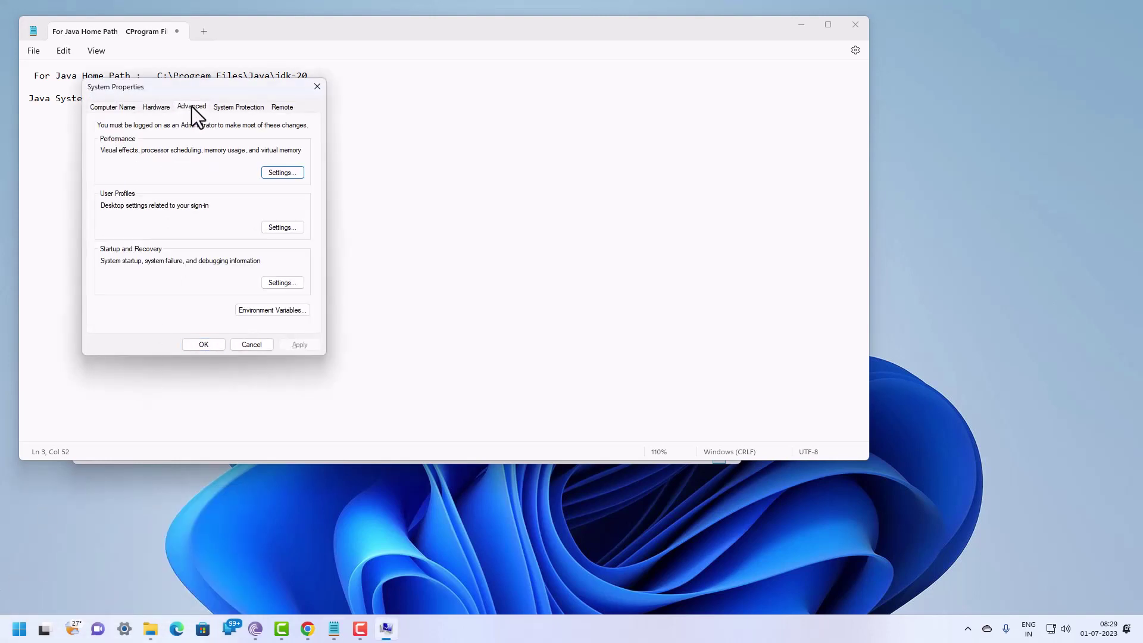
{"action": "left_click", "coordinate": [278, 312]}
{"action": "left_click_drag", "start_coordinate": [484, 156], "coordinate": [399, 159]}
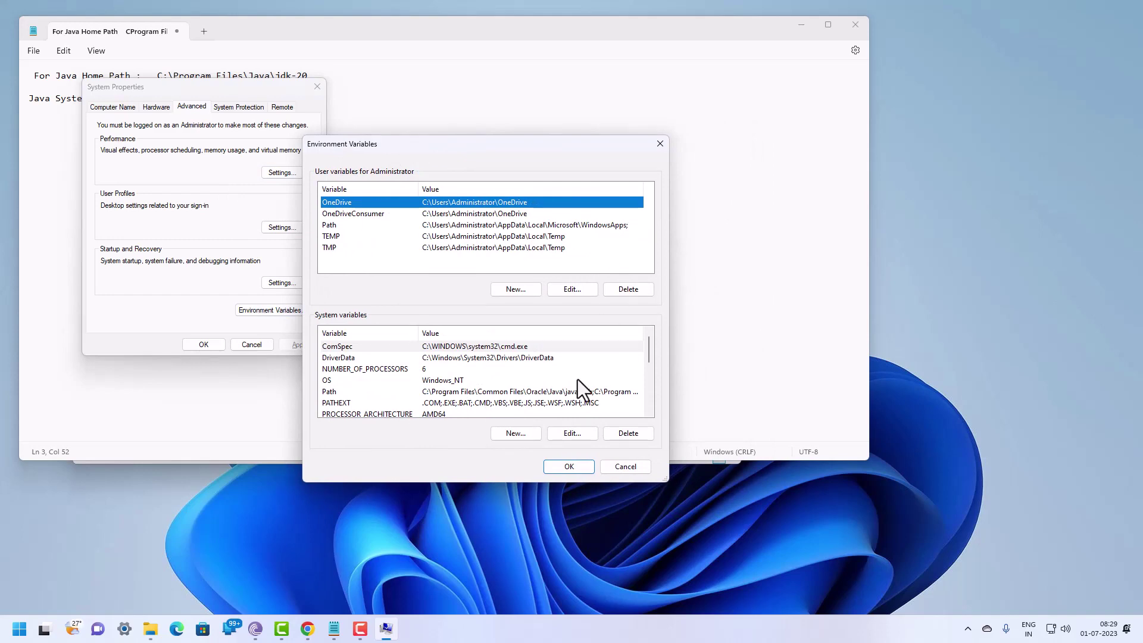
Add C:\Program Files\Java\jdk-20\bin as a new entry in the system Path variable
{"action": "left_click", "coordinate": [330, 393]}
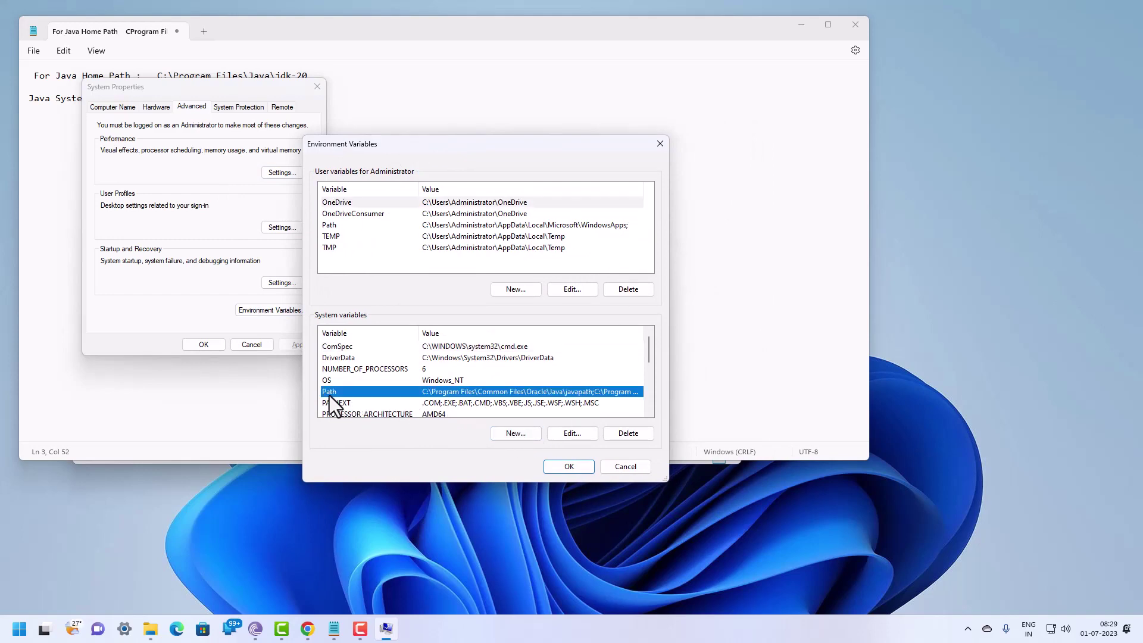
{"action": "left_click", "coordinate": [566, 434]}
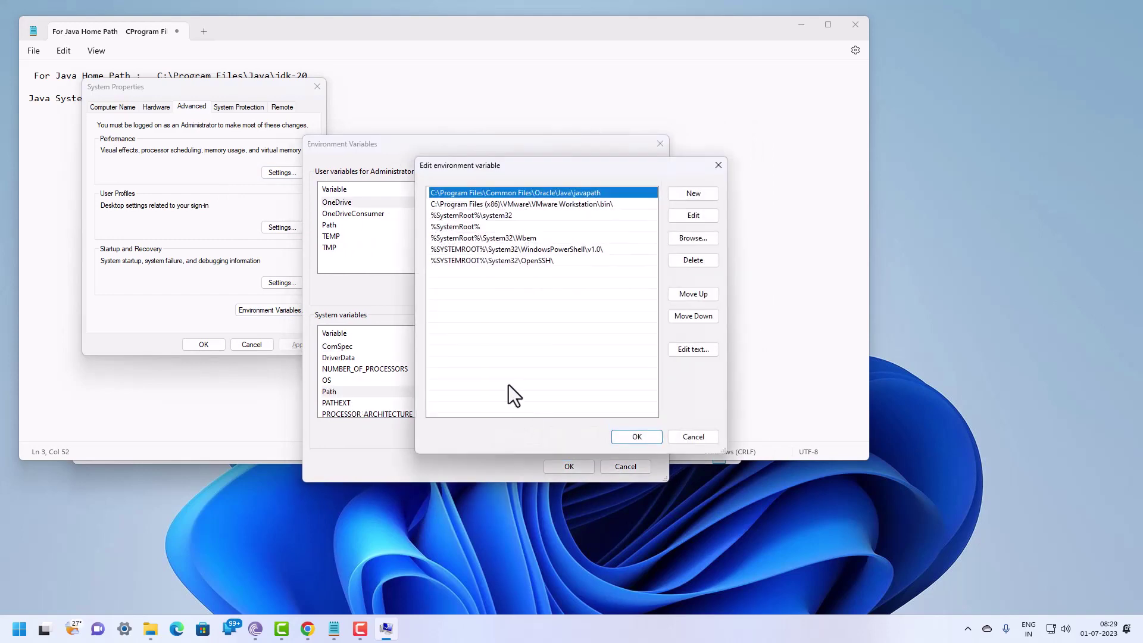
{"action": "left_click", "coordinate": [689, 195]}
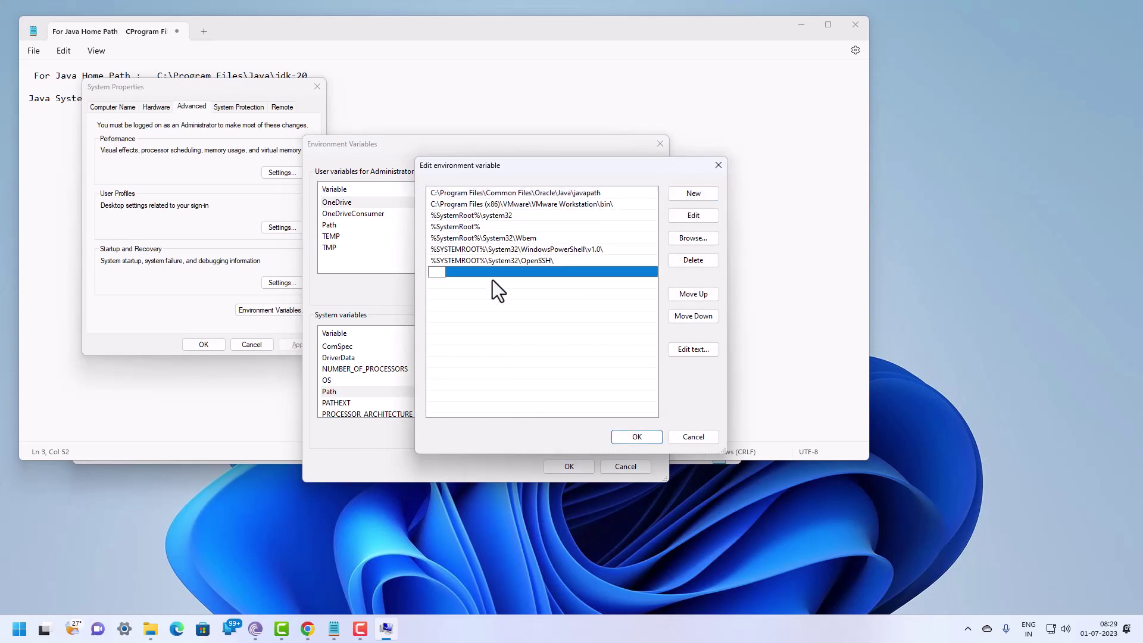
{"action": "key", "text": "ctrl+v"}
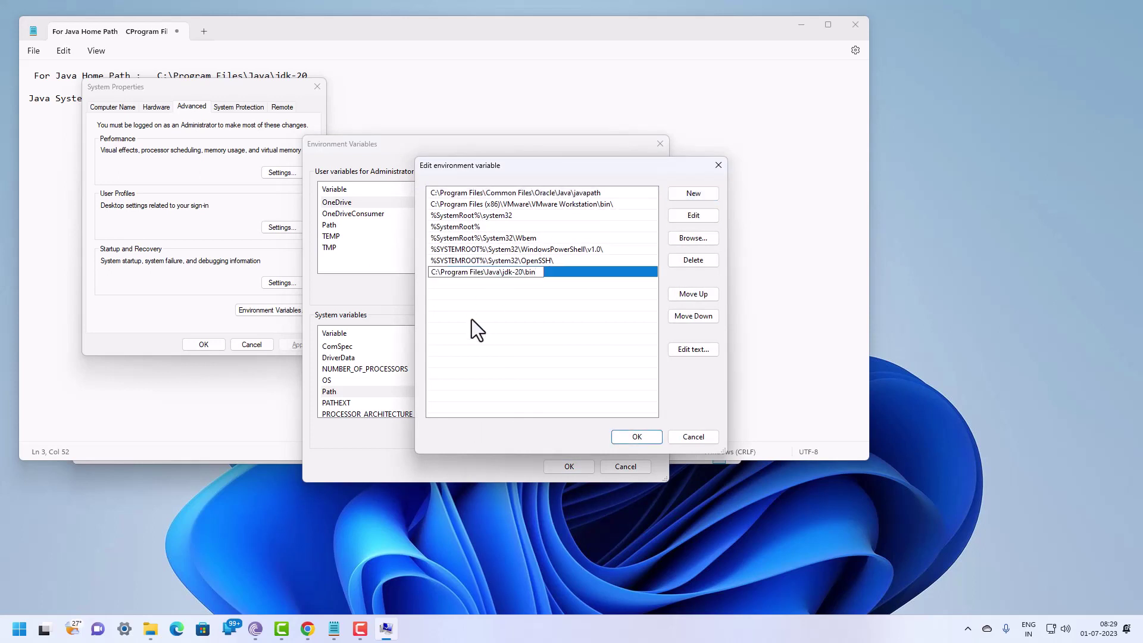
{"action": "left_click", "coordinate": [510, 320]}
{"action": "left_click", "coordinate": [636, 437]}
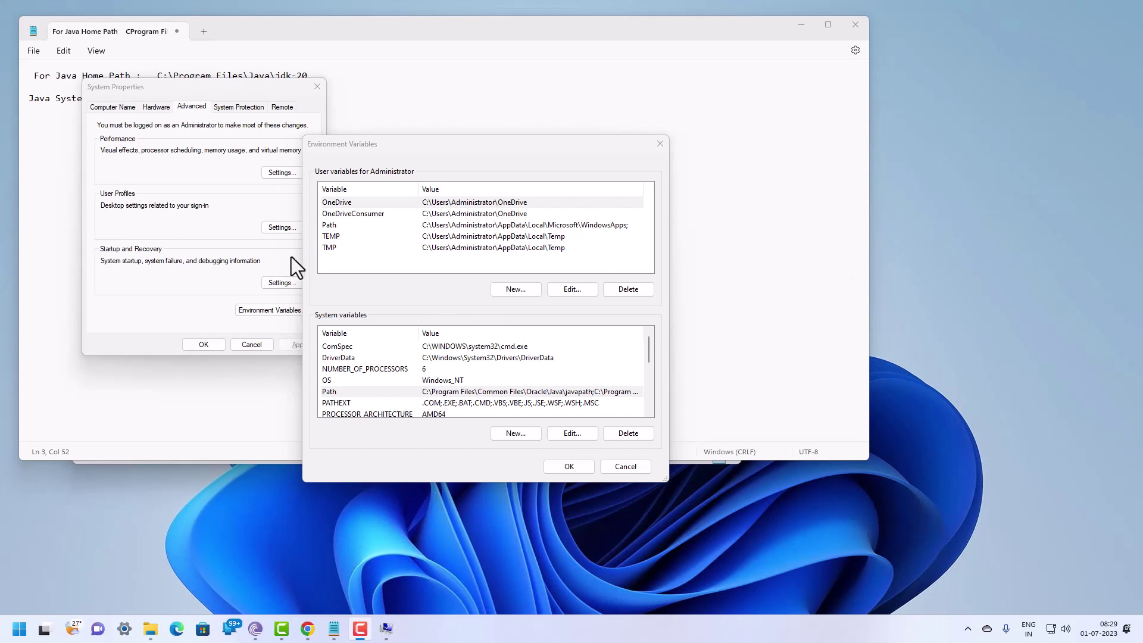
Create the system variable JAVA_HOME with the value C:\Program Files\Java\jdk-20, copied from the note, and save the environment variables
{"action": "left_click", "coordinate": [513, 437]}
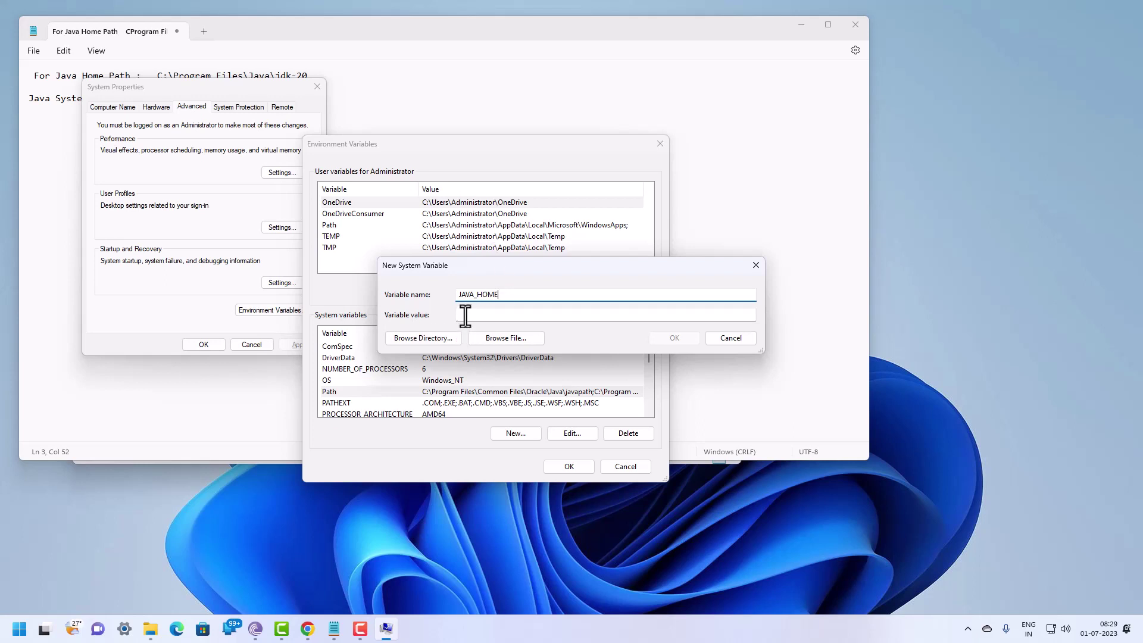
{"action": "left_click", "coordinate": [465, 316]}
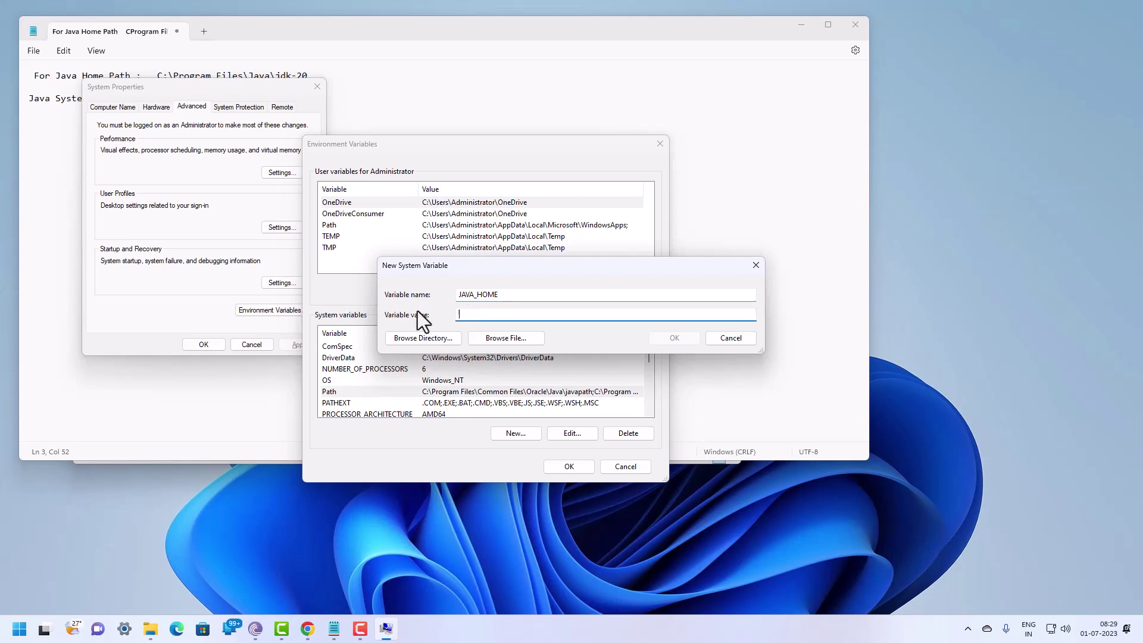
{"action": "left_click", "coordinate": [385, 113]}
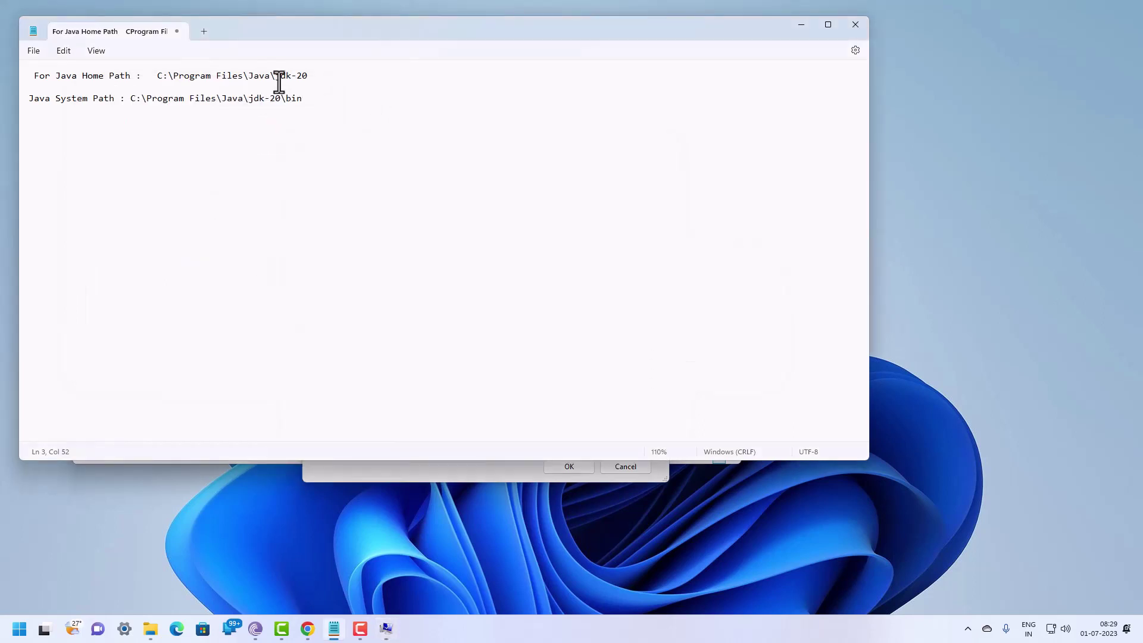
{"action": "left_click_drag", "start_coordinate": [154, 77], "coordinate": [307, 80]}
{"action": "key", "text": "ctrl+c"}
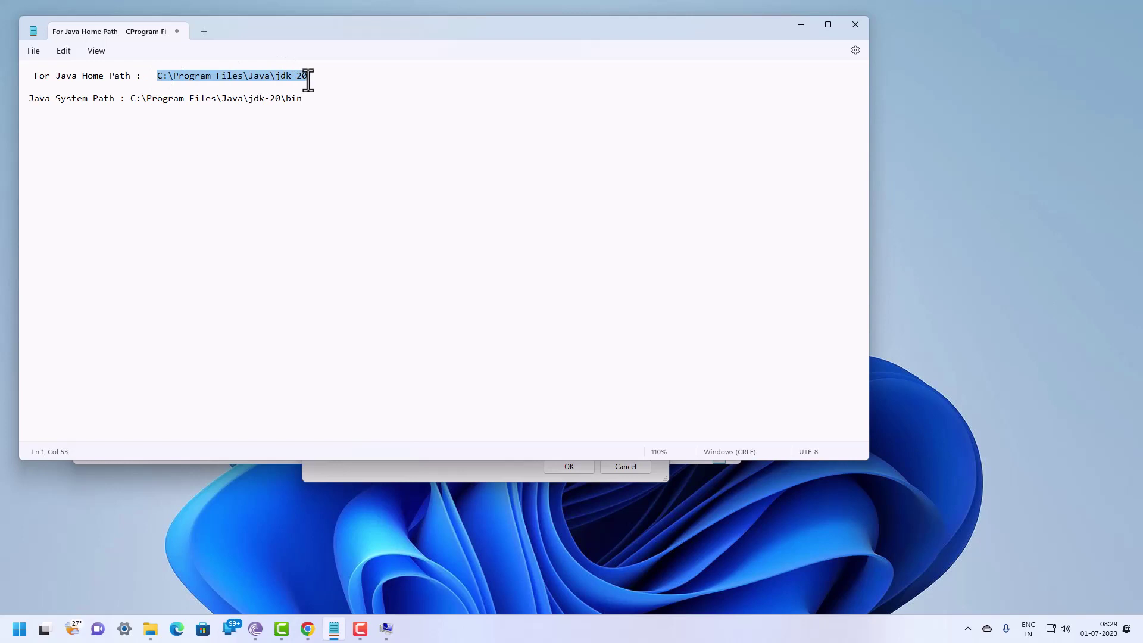
{"action": "left_click", "coordinate": [378, 469]}
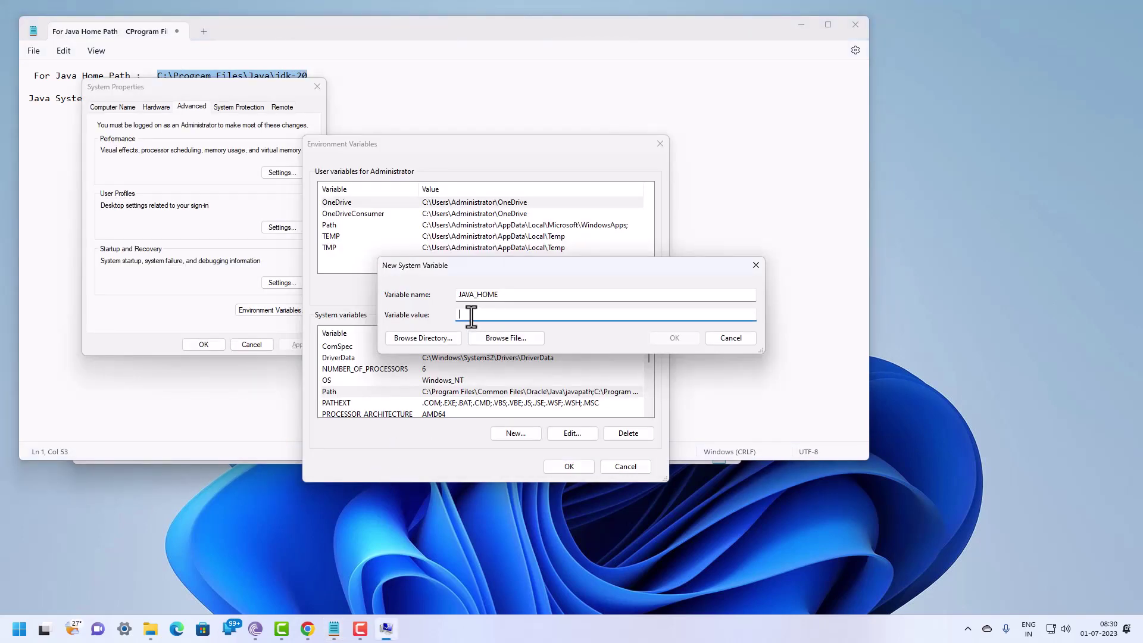
{"action": "key", "text": "ctrl+v"}
{"action": "left_click", "coordinate": [680, 341]}
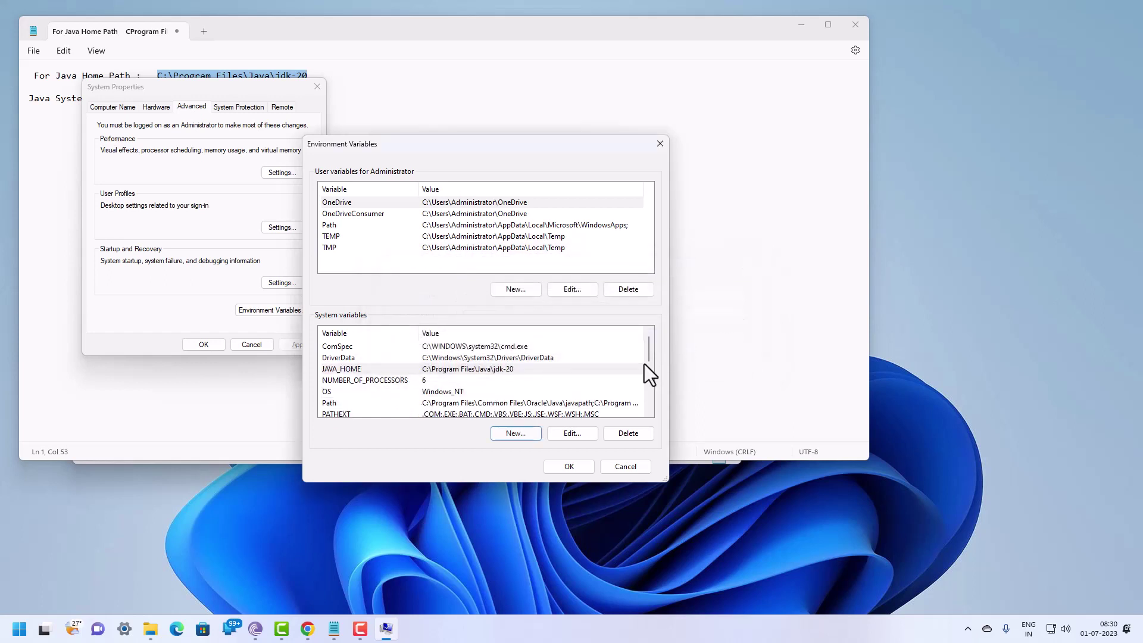
{"action": "left_click", "coordinate": [570, 466]}
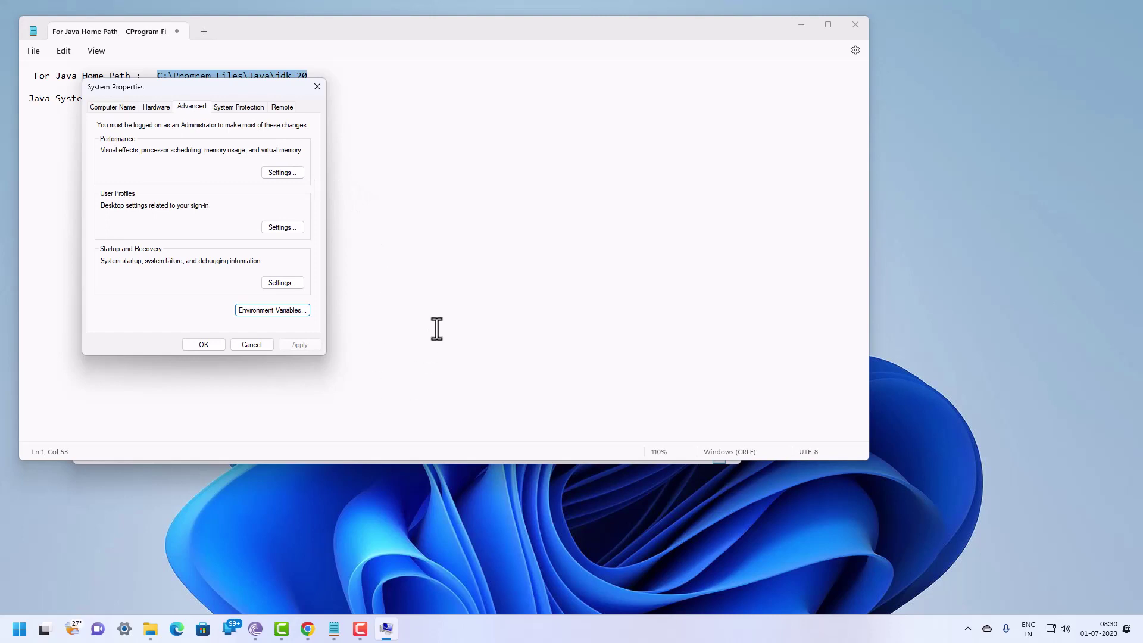
Open a Command Prompt window by running cmd
{"action": "key", "text": "super+r"}
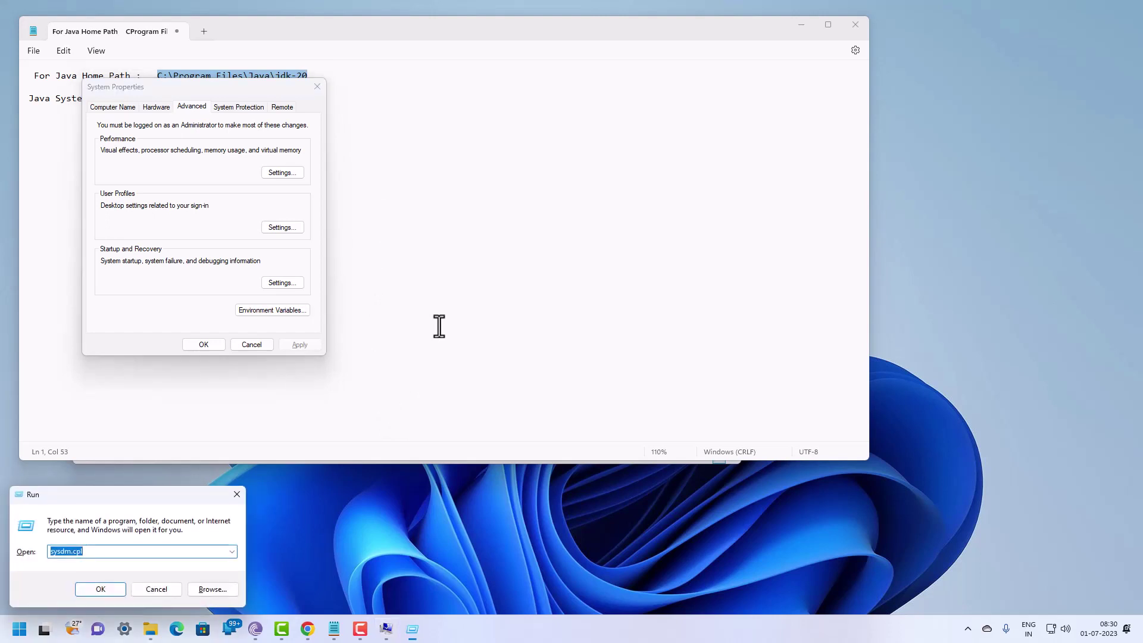
{"action": "type", "text": "cmd"}
{"action": "key", "text": "Return"}
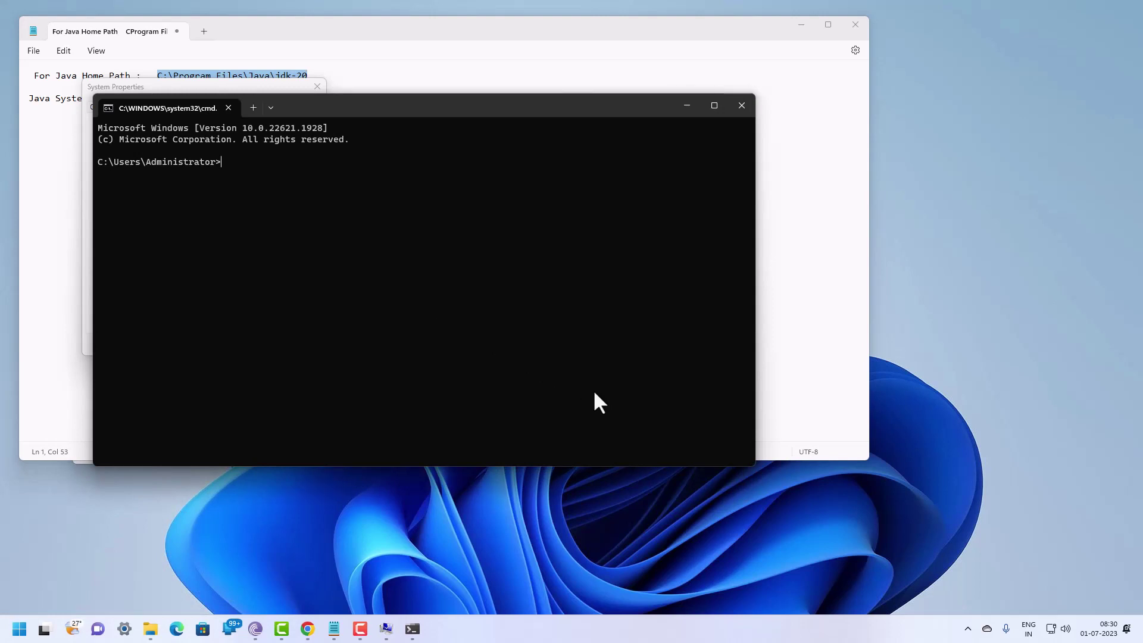
{"action": "type", "text": "setx /m \""}
{"action": "key", "text": "ctrl+v"}
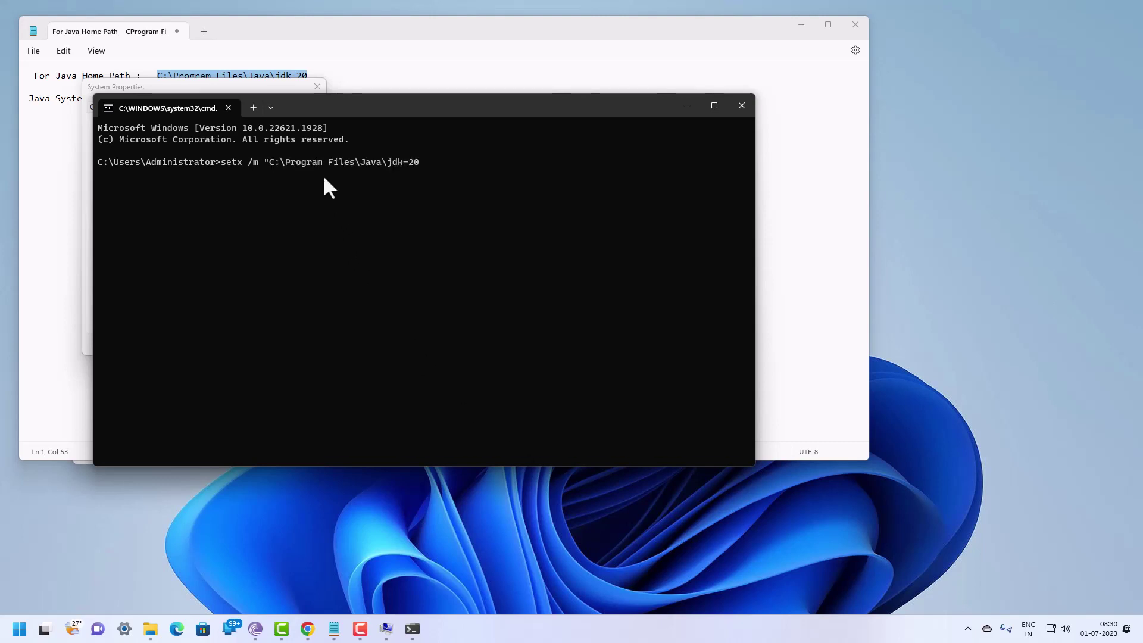
{"action": "type", "text": "\""}
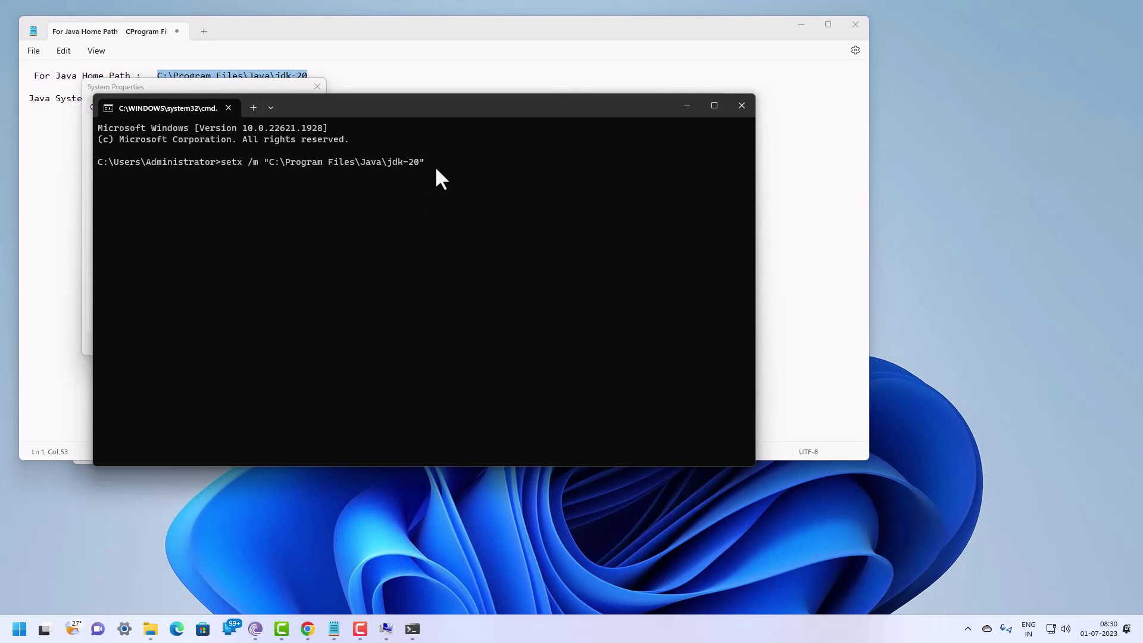
{"action": "key", "text": "BackSpace"}
{"action": "key", "text": "BackSpace"}
{"action": "key", "text": "BackSpace"}
{"action": "key", "text": "BackSpace"}
{"action": "key", "text": "BackSpace"}
{"action": "key", "text": "BackSpace"}
{"action": "key", "text": "BackSpace"}
{"action": "key", "text": "BackSpace"}
{"action": "key", "text": "BackSpace"}
{"action": "key", "text": "BackSpace"}
{"action": "key", "text": "BackSpace"}
{"action": "key", "text": "BackSpace"}
{"action": "key", "text": "BackSpace"}
{"action": "key", "text": "BackSpace"}
{"action": "key", "text": "BackSpace"}
{"action": "key", "text": "BackSpace"}
{"action": "key", "text": "BackSpace"}
{"action": "key", "text": "BackSpace"}
{"action": "key", "text": "BackSpace"}
{"action": "key", "text": "BackSpace"}
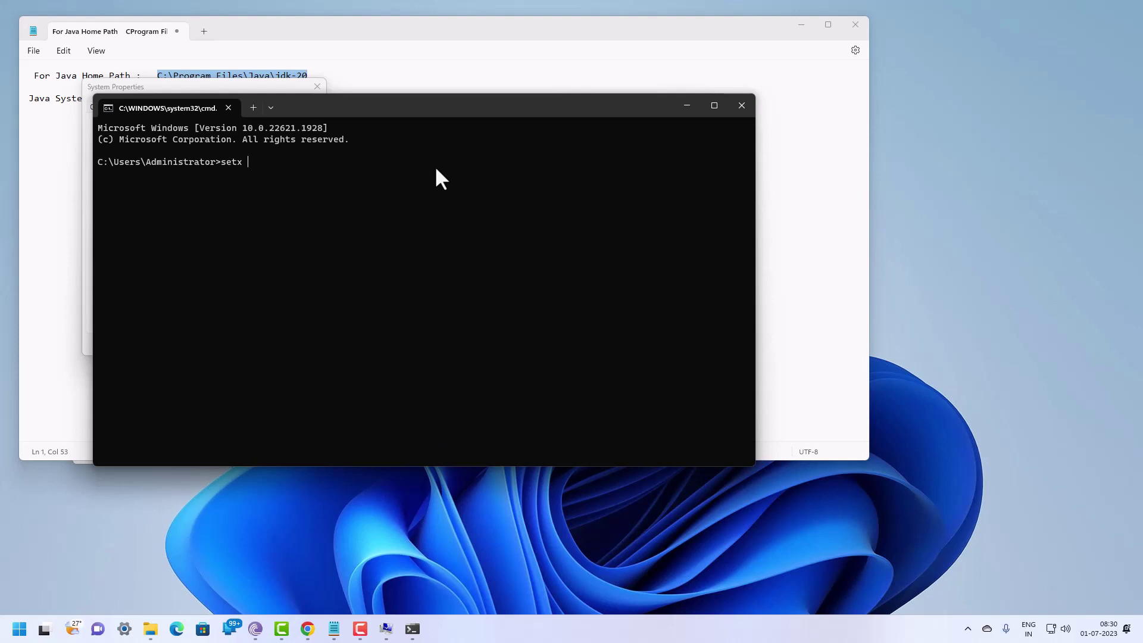
{"action": "key", "text": "BackSpace"}
{"action": "key", "text": "BackSpace"}
{"action": "key", "text": "BackSpace"}
{"action": "key", "text": "BackSpace"}
{"action": "key", "text": "BackSpace"}
Check the installed Java version with java -version and print the Java home path with echo %JAVA_HOME%
{"action": "scroll", "coordinate": [309, 211], "scroll_direction": "up", "scroll_amount": 2, "text": "ctrl"}
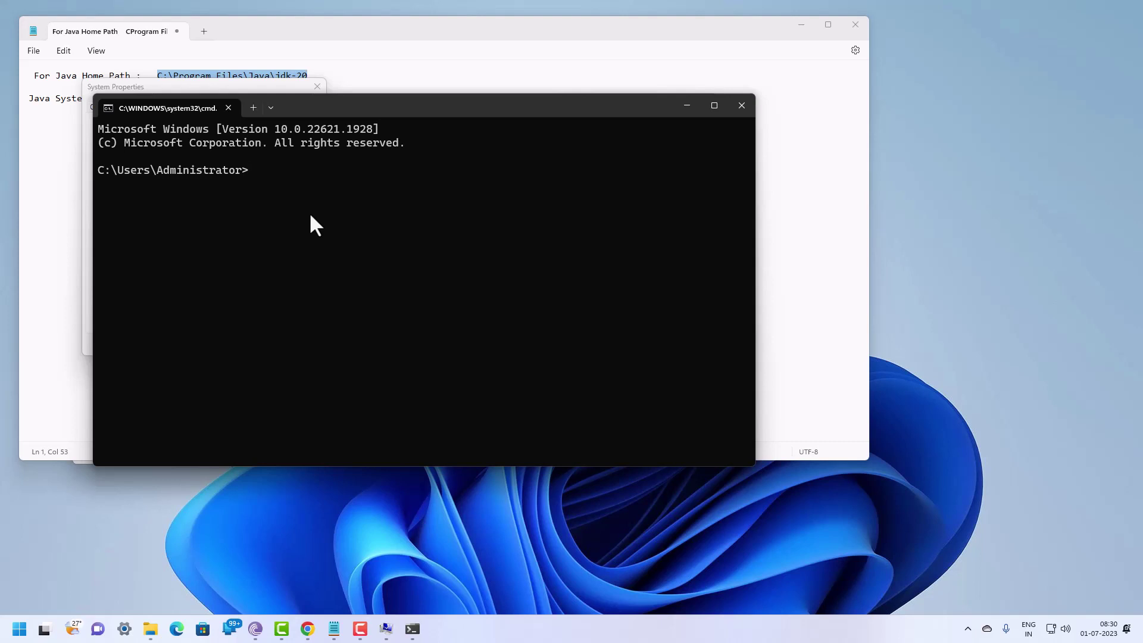
{"action": "type", "text": "java -version"}
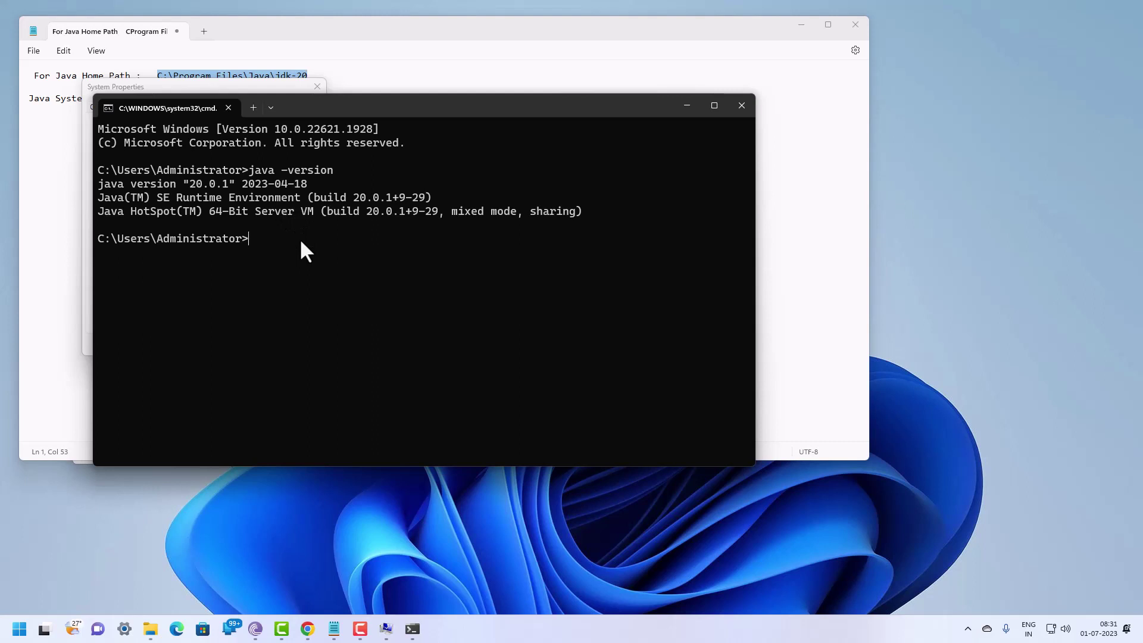
{"action": "type", "text": "echo %JAVA_"}
{"action": "type", "text": "HOME%"}
{"action": "key", "text": "Return"}
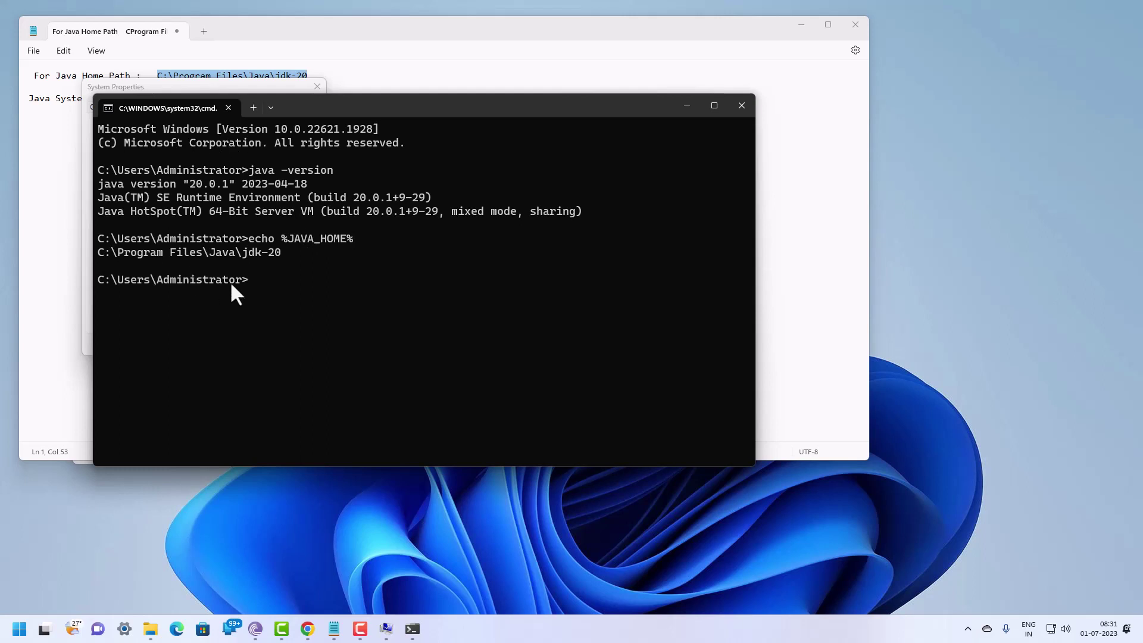
Highlight the printed Java home path and the Java version line to review them, and minimize the command window
{"action": "left_click_drag", "start_coordinate": [285, 254], "coordinate": [260, 254]}
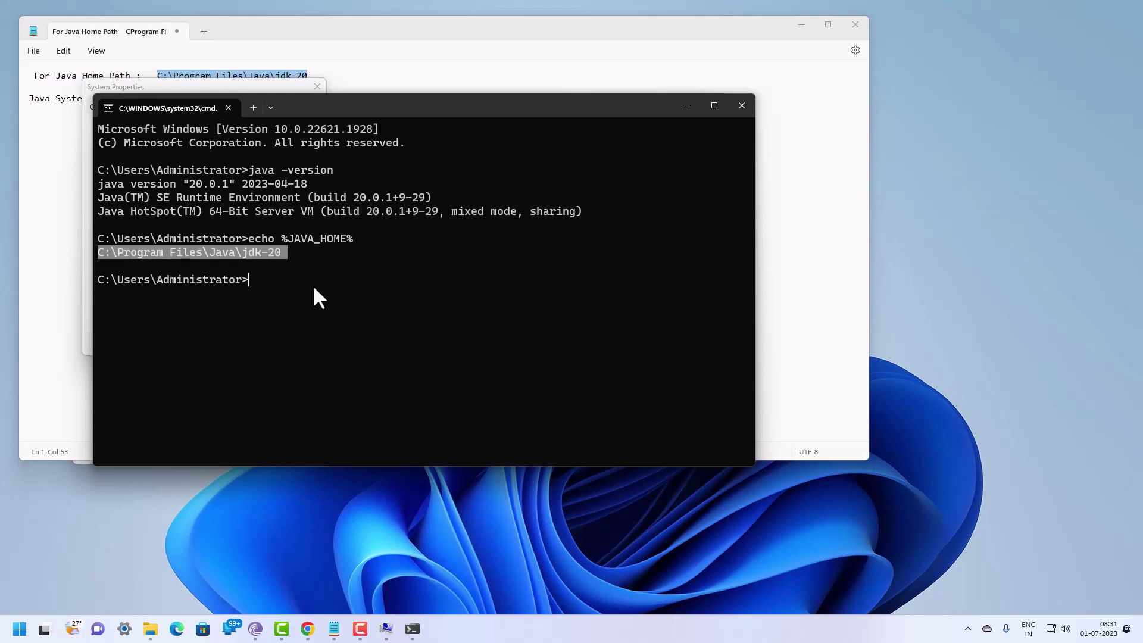
{"action": "left_click_drag", "start_coordinate": [284, 252], "coordinate": [197, 252]}
{"action": "left_click_drag", "start_coordinate": [304, 185], "coordinate": [114, 189]}
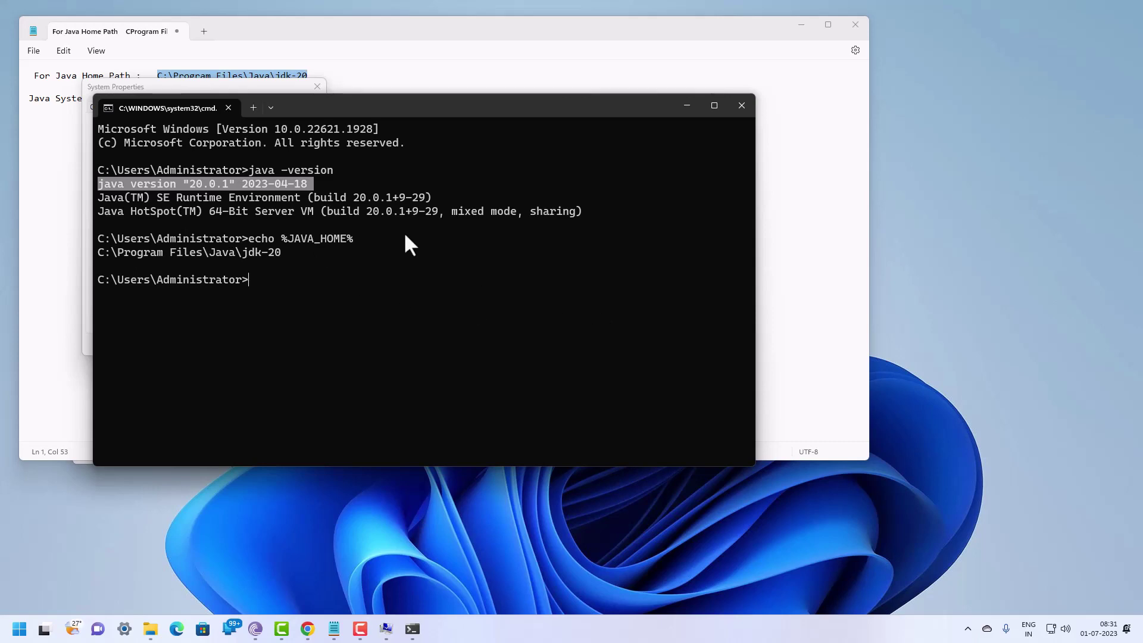
{"action": "left_click", "coordinate": [686, 105]}
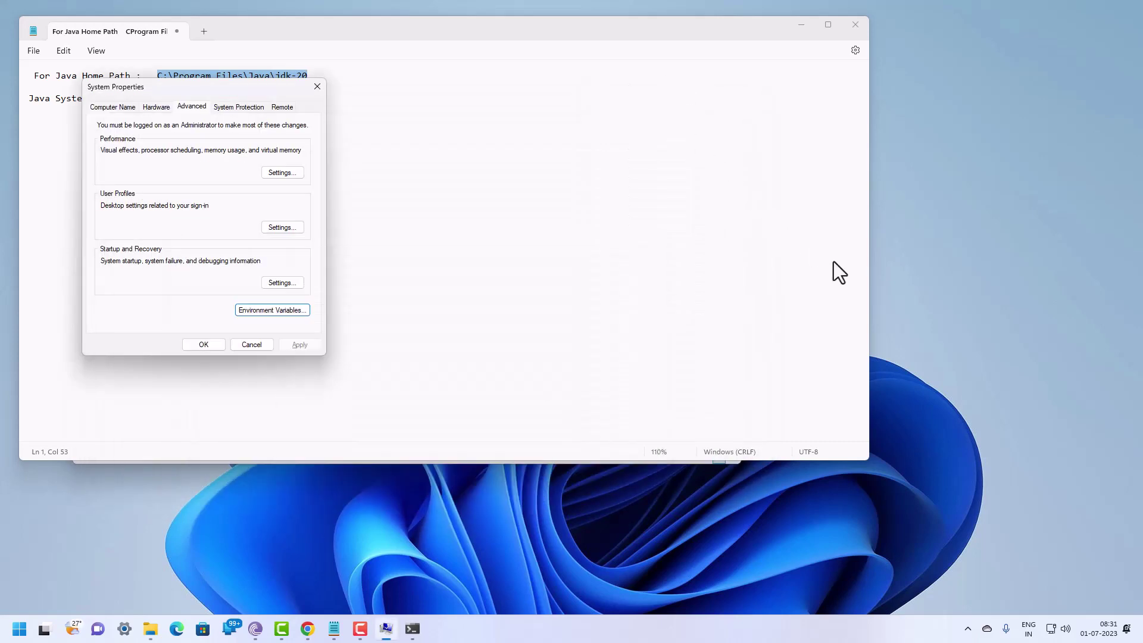